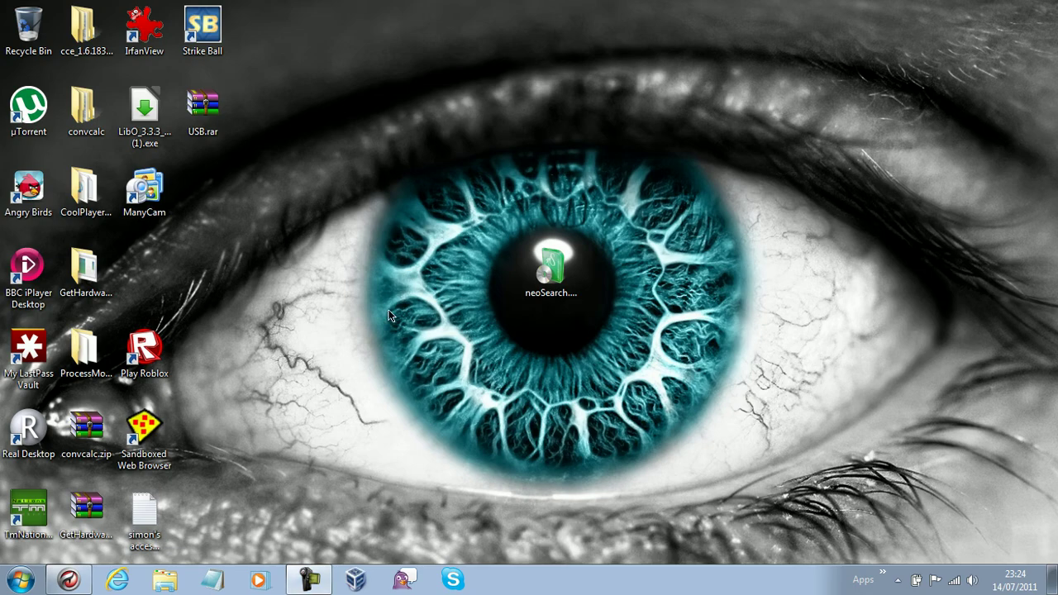
# Restore the Chrome window showing the koshyjohn.com software page from the taskbar.
pyautogui.click(86, 572)
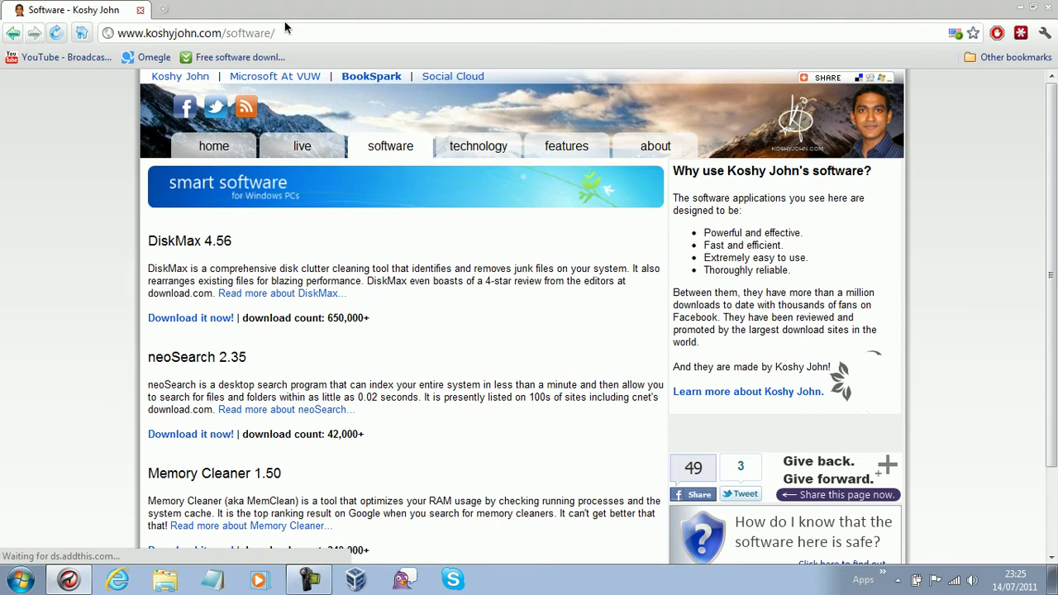
# Scroll the software page down to the safety box and the three programs' download counts.
pyautogui.scroll(-2, 1051, 153)
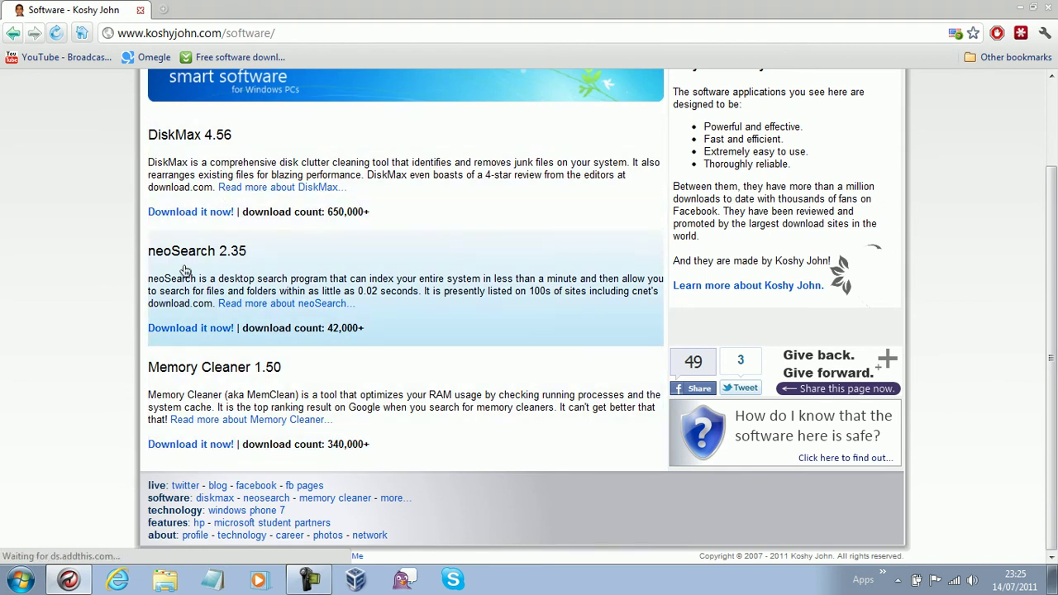
pyautogui.scroll(2, 521, 314)
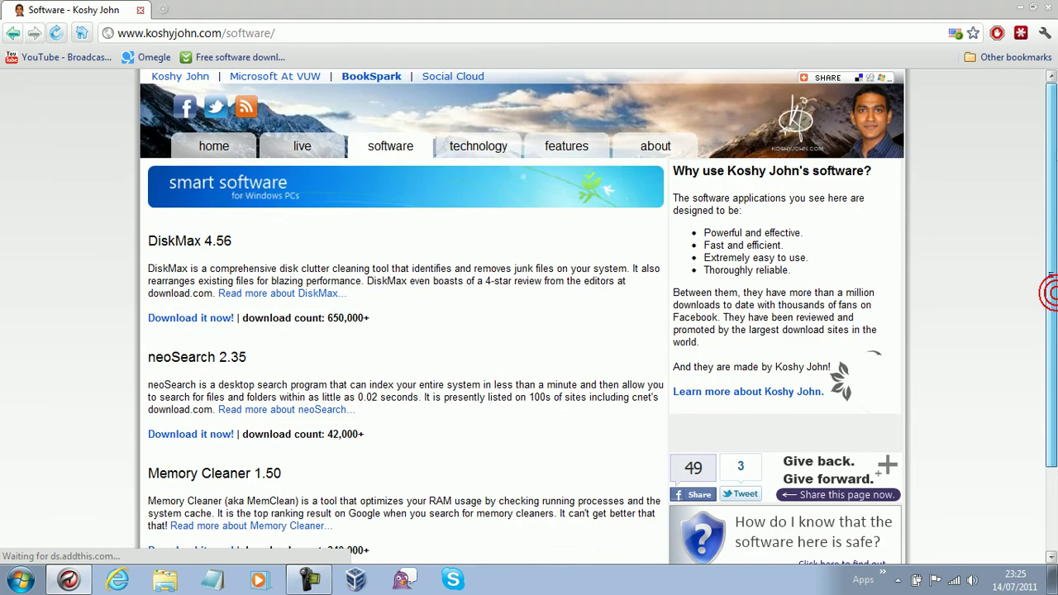
pyautogui.scroll(-1, 520, 314)
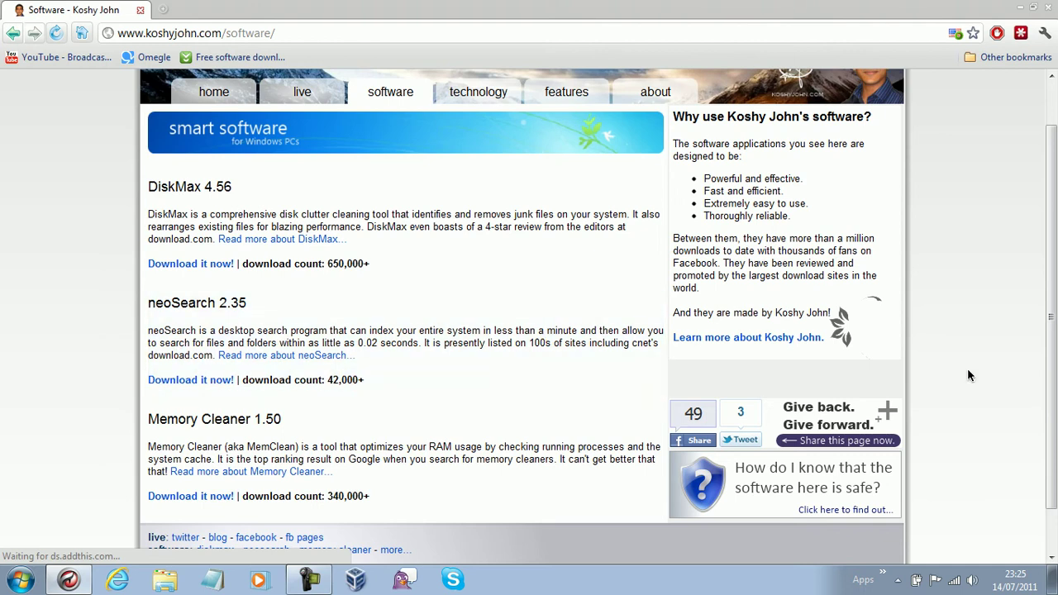
pyautogui.moveTo(1050, 329); pyautogui.dragTo(1050, 354)
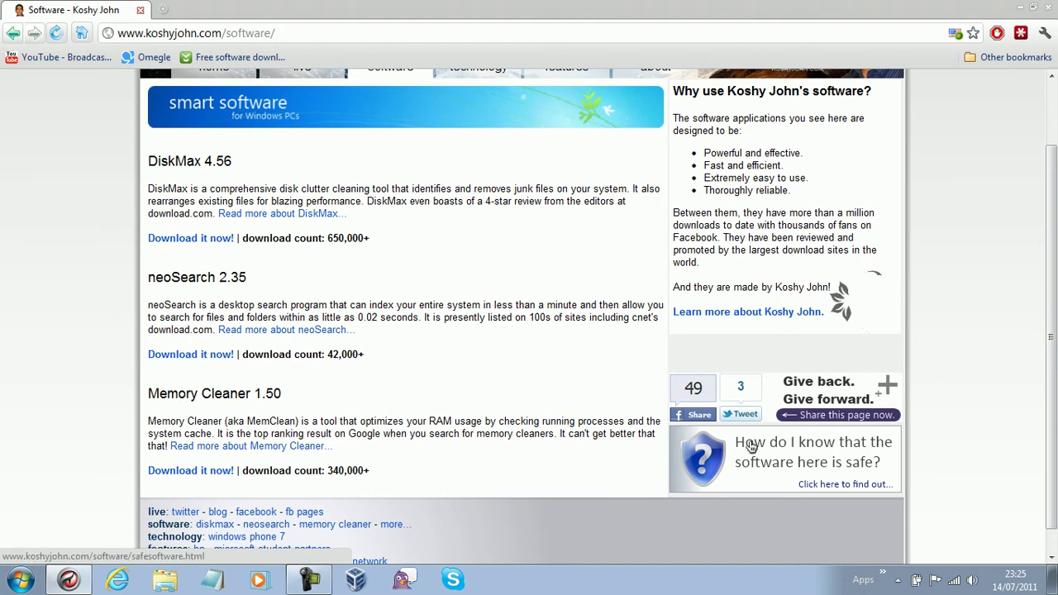
# Open the 'How do I know that the software here is safe?' link in a new tab, view it, and close it.
pyautogui.rightClick(699, 463)
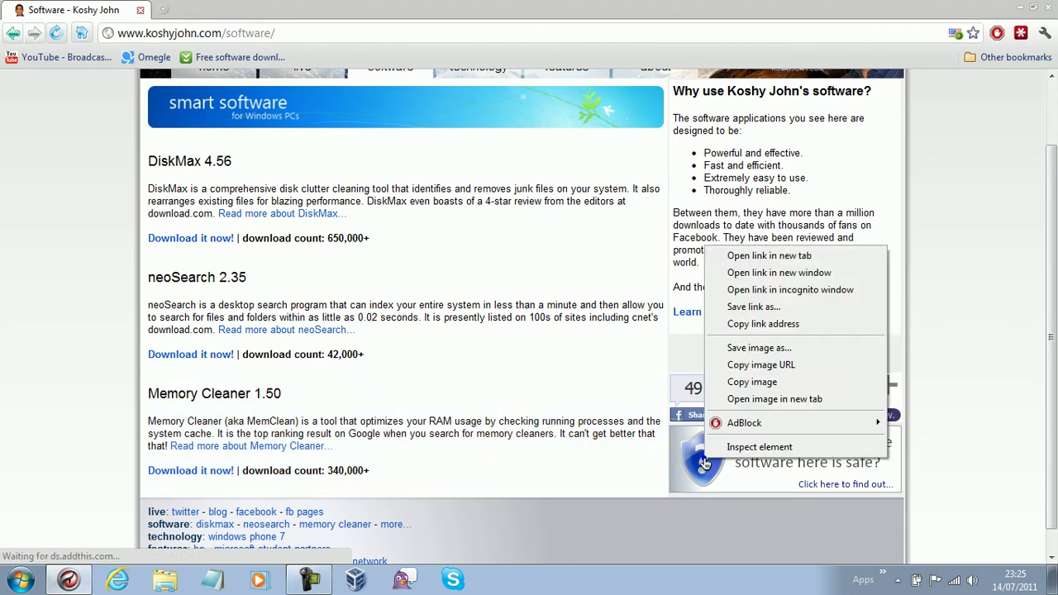
pyautogui.click(750, 267)
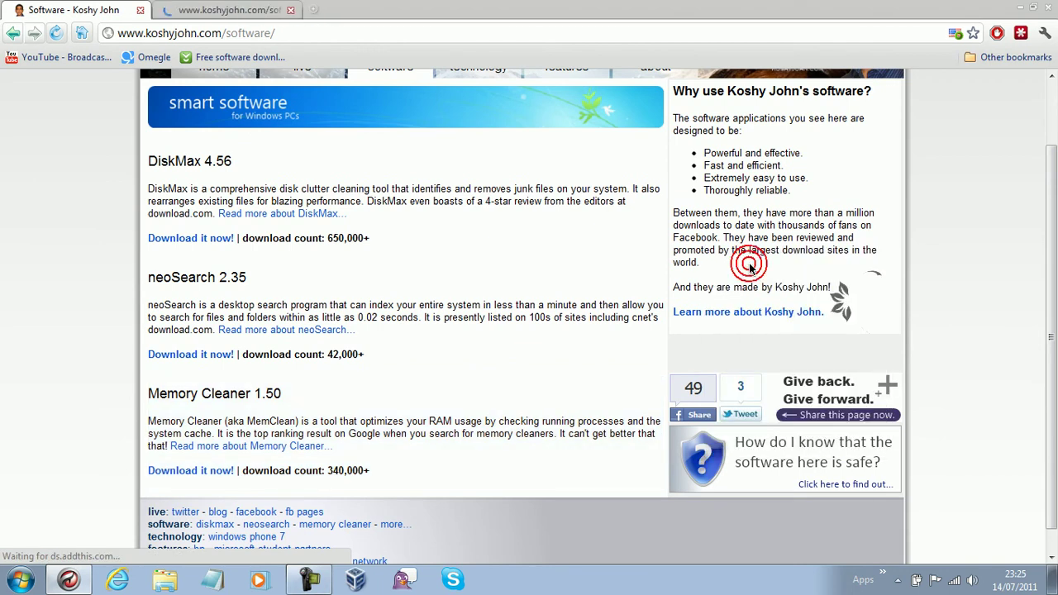
pyautogui.click(217, 6)
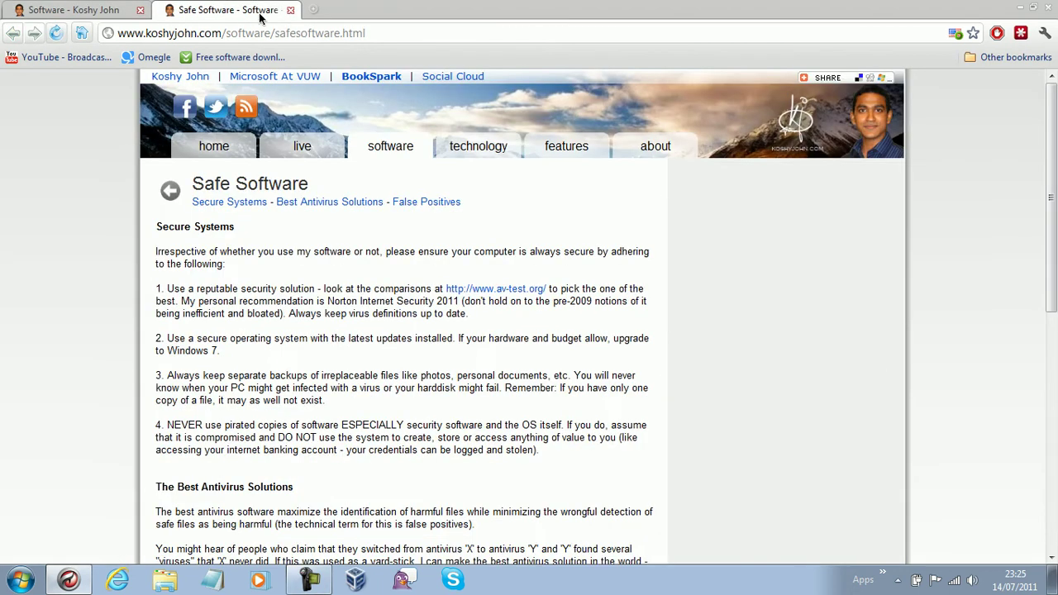
pyautogui.click(289, 9)
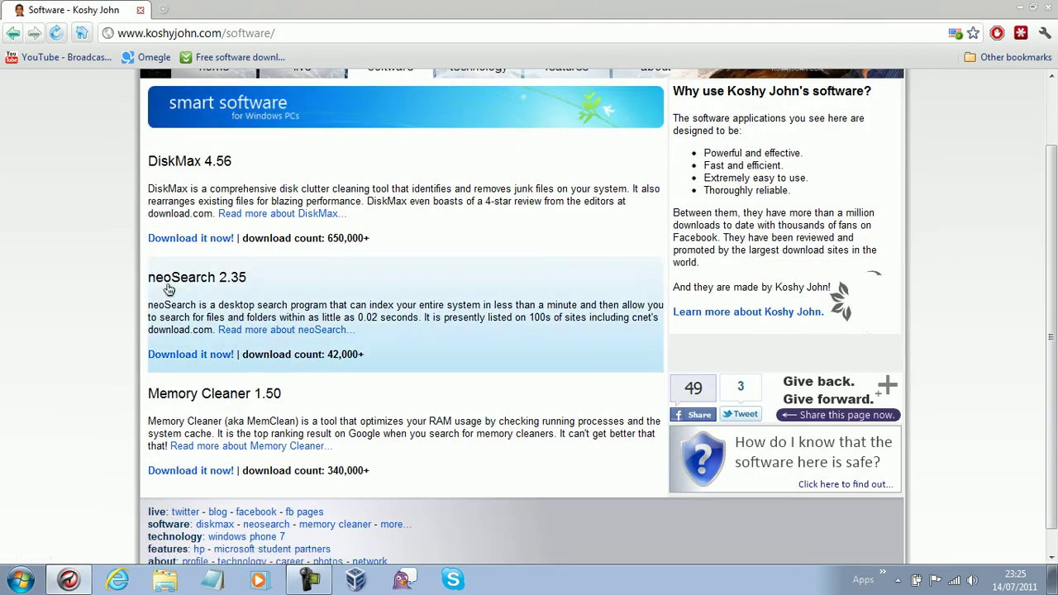
# Open the neoSearch 2.35 page and scroll through its details.
pyautogui.click(252, 330)
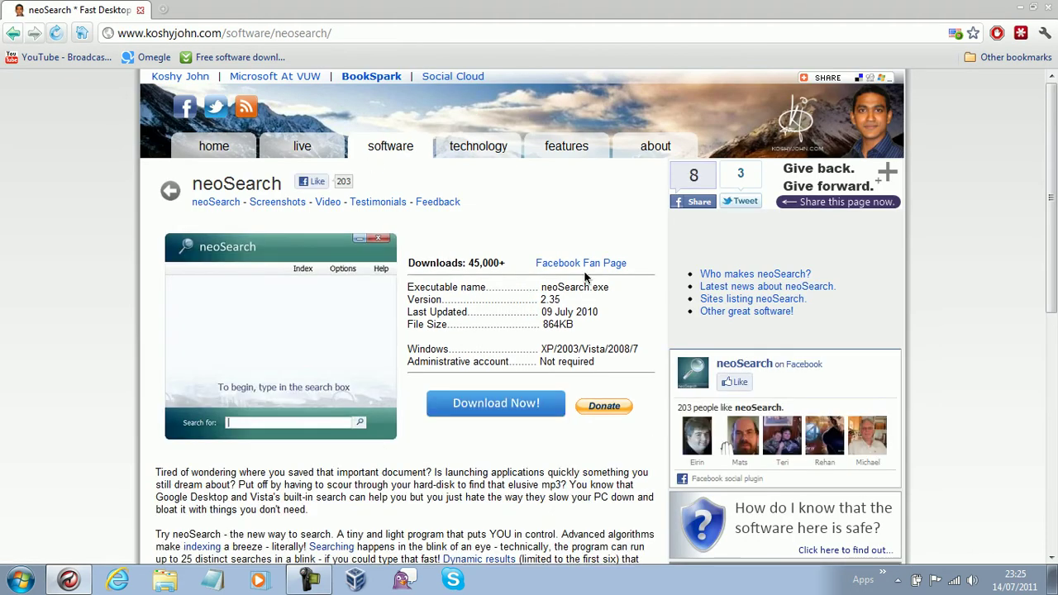
pyautogui.click(1051, 124)
pyautogui.moveTo(1053, 124); pyautogui.dragTo(1053, 219)
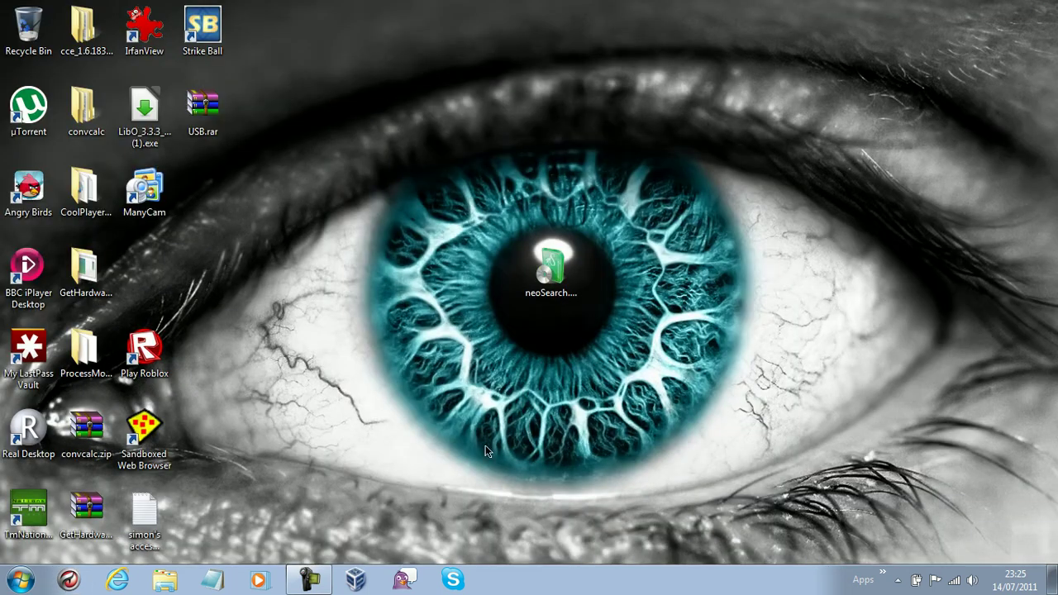
# Run neoSearch.exe without future open warnings and confirm installing version 2.35.
pyautogui.doubleClick(552, 281)
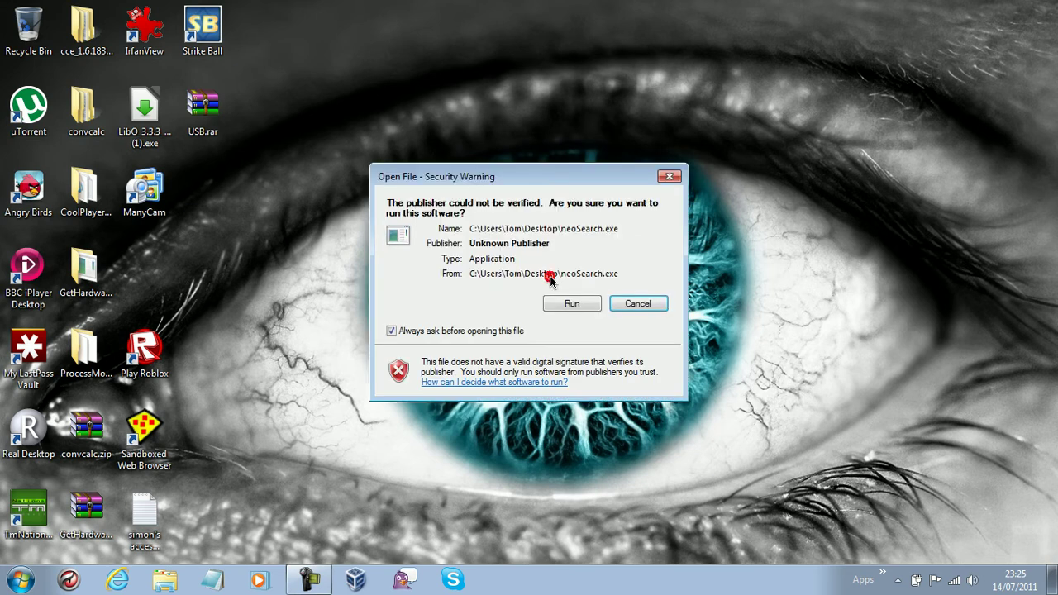
pyautogui.click(490, 331)
pyautogui.click(574, 305)
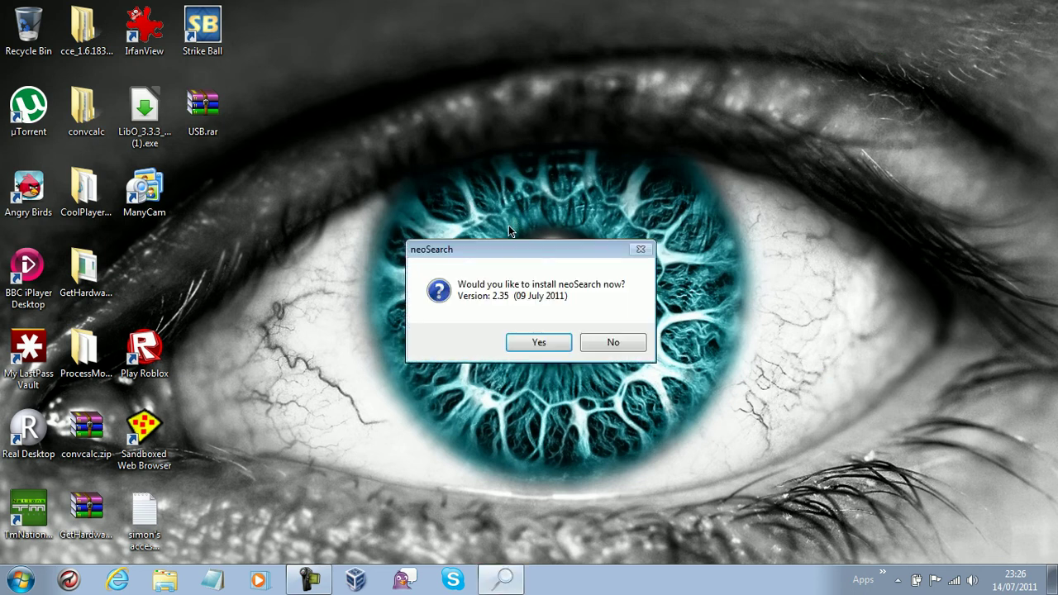
pyautogui.moveTo(517, 245); pyautogui.dragTo(437, 197)
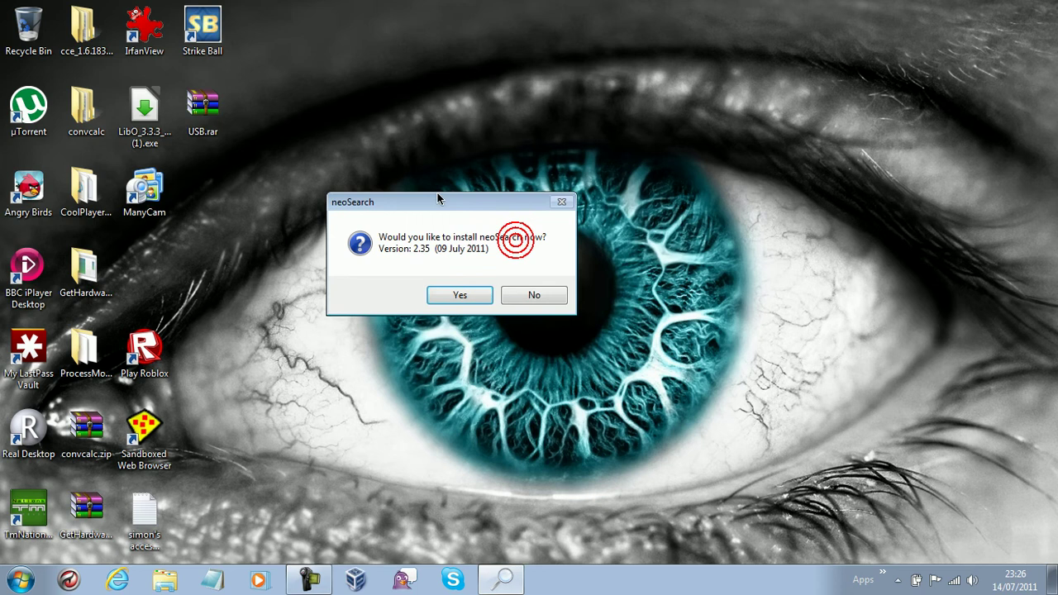
pyautogui.click(444, 296)
pyautogui.moveTo(487, 146); pyautogui.dragTo(602, 107)
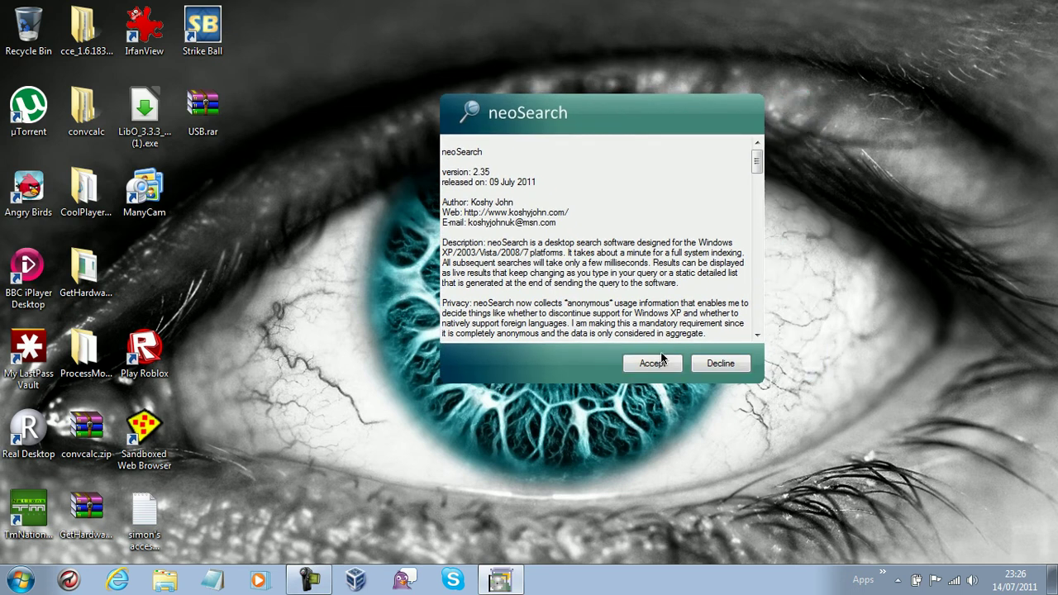
# Accept the neoSearch licence and choose to add a desktop shortcut.
pyautogui.click(636, 363)
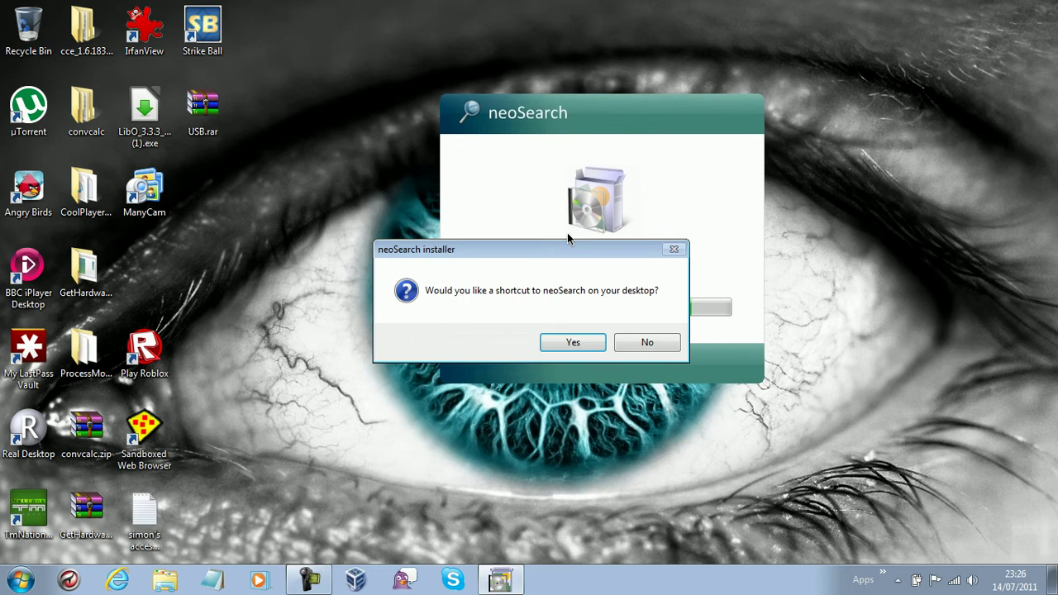
pyautogui.moveTo(507, 240); pyautogui.dragTo(577, 176)
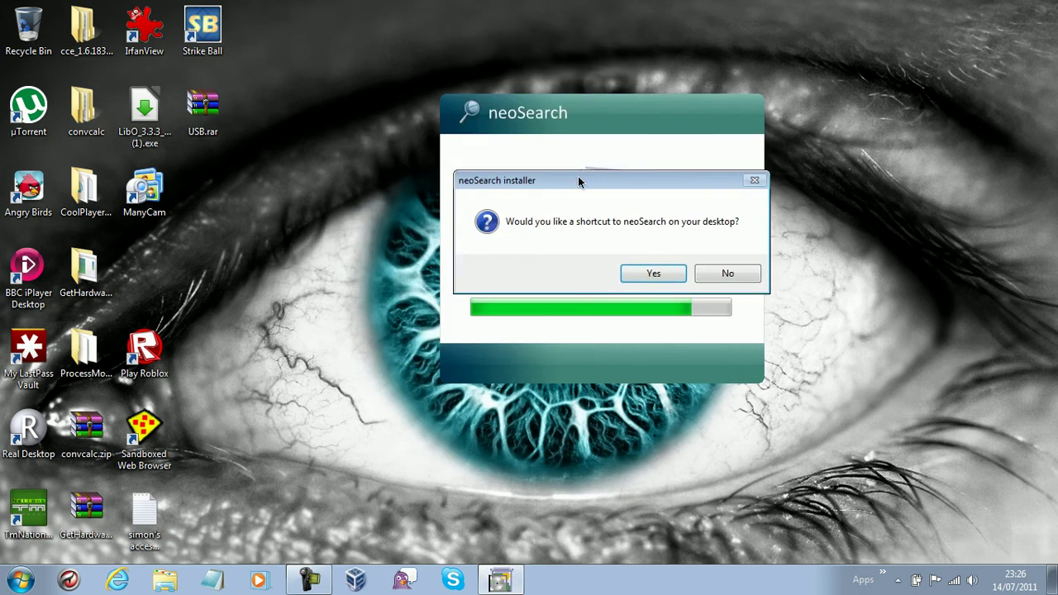
pyautogui.click(615, 274)
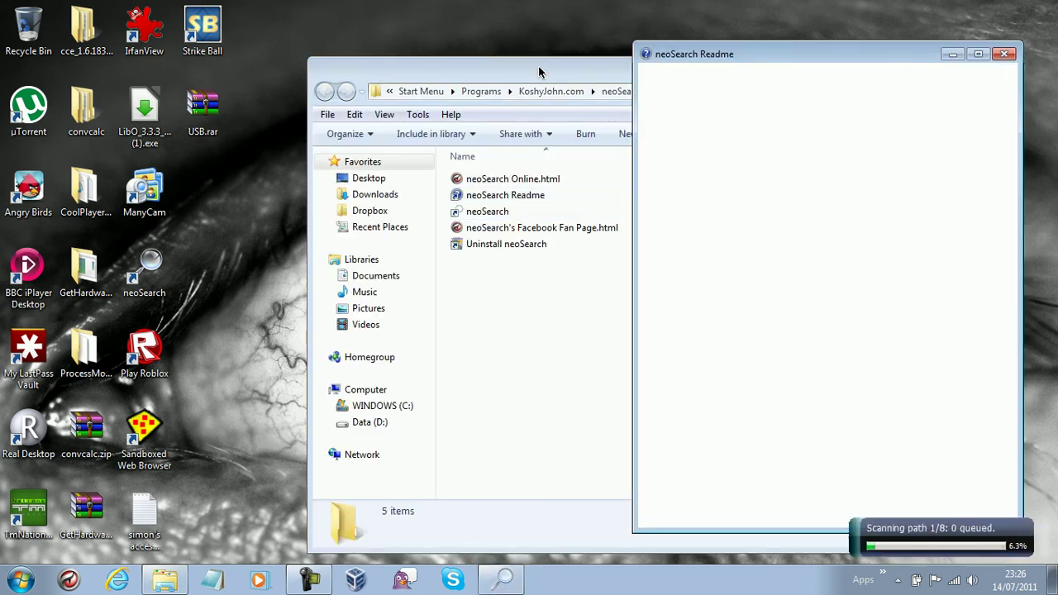
# Close the neoSearch Start Menu folder window and the neoSearch Readme window.
pyautogui.moveTo(489, 75); pyautogui.dragTo(220, 46)
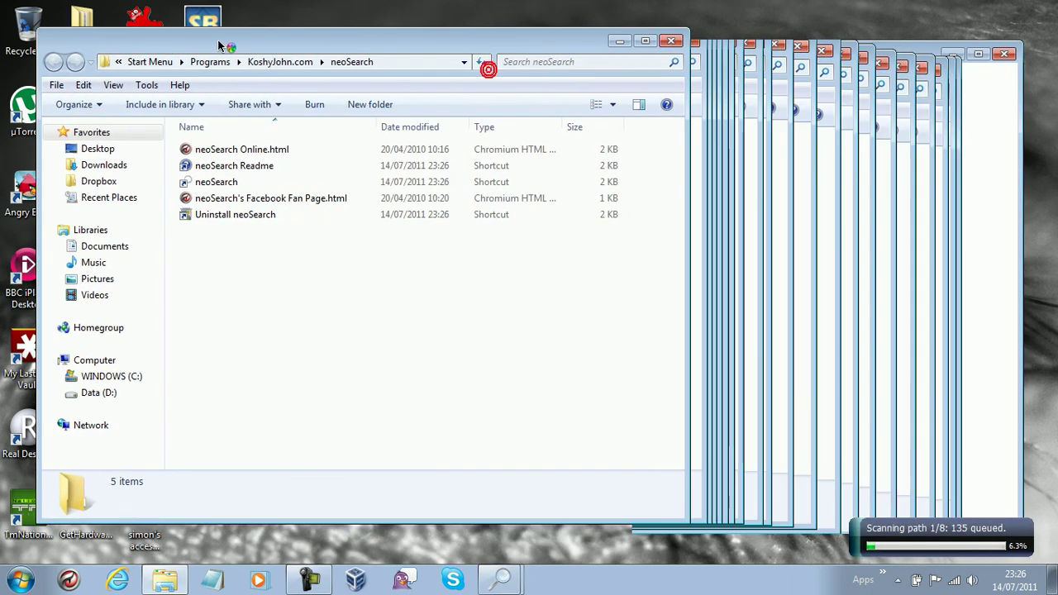
pyautogui.click(670, 41)
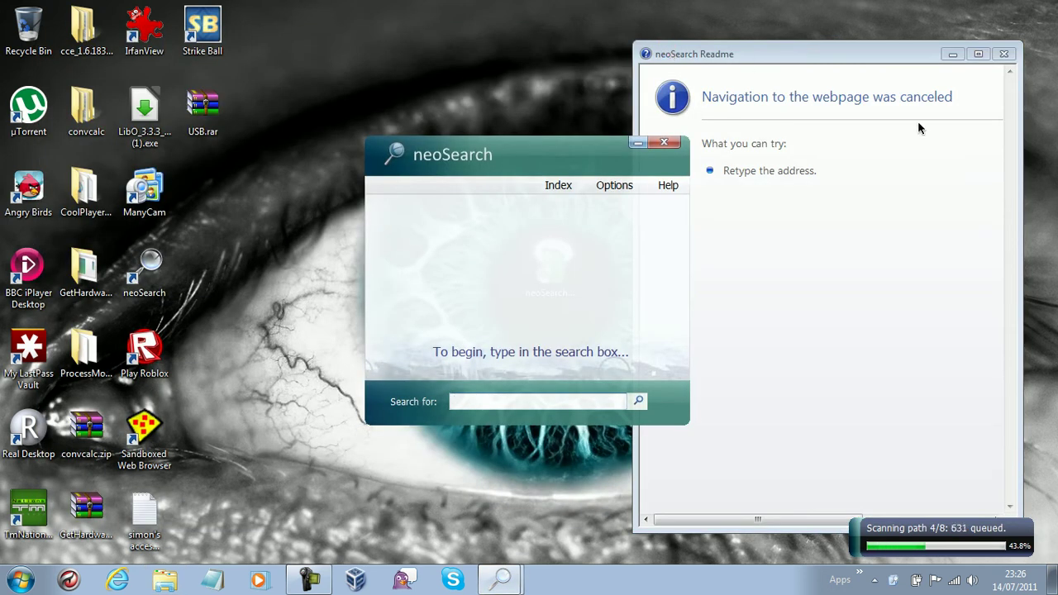
pyautogui.click(917, 47)
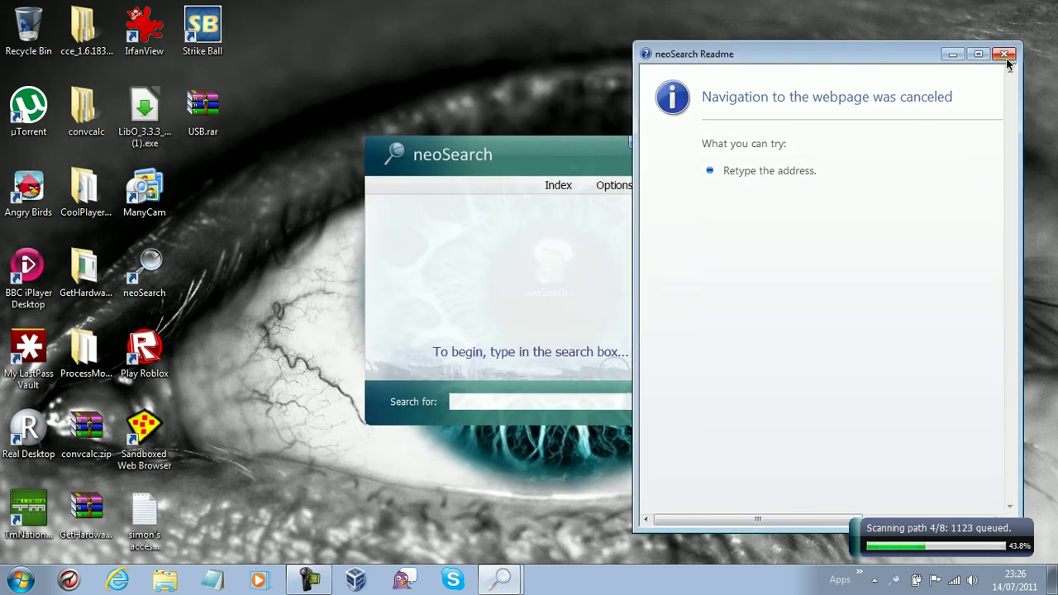
pyautogui.click(1003, 54)
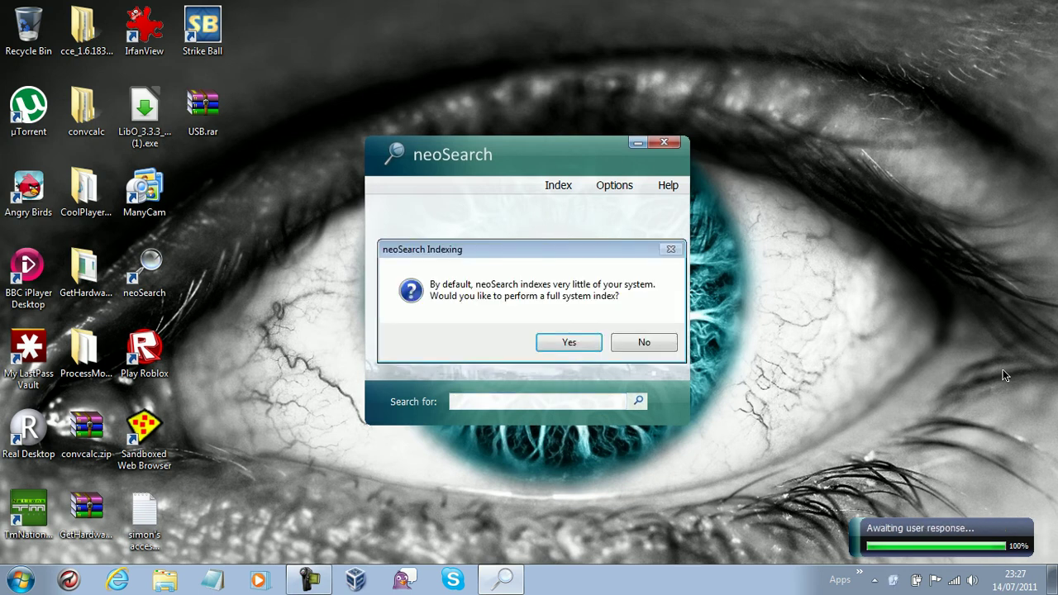
# Confirm a full system index in the neoSearch Indexing dialog.
pyautogui.click(567, 344)
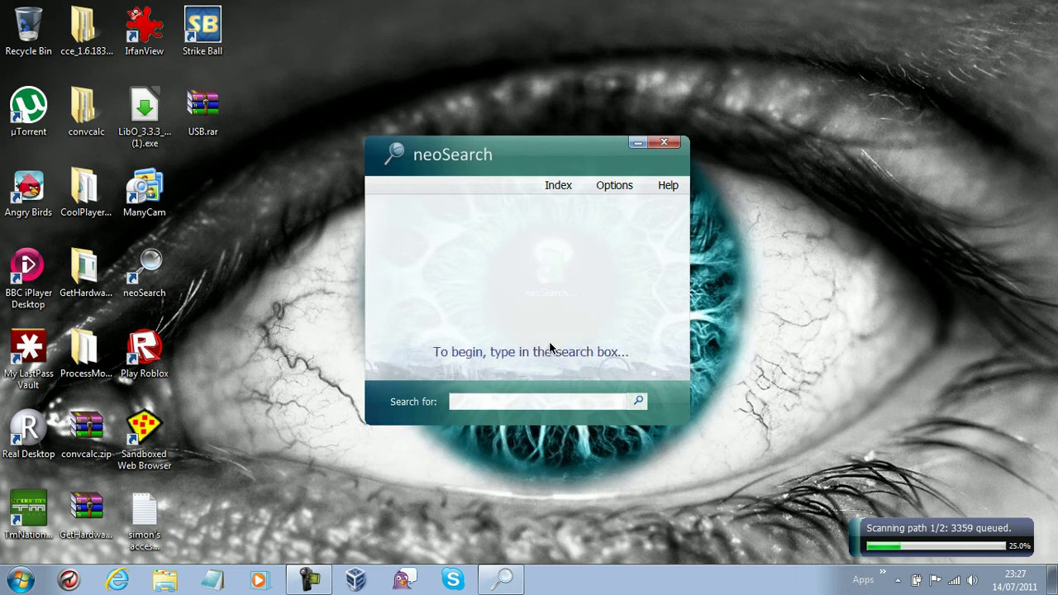
# Reposition the neoSearch window while the new index builds to 100%.
pyautogui.moveTo(527, 185); pyautogui.dragTo(456, 145)
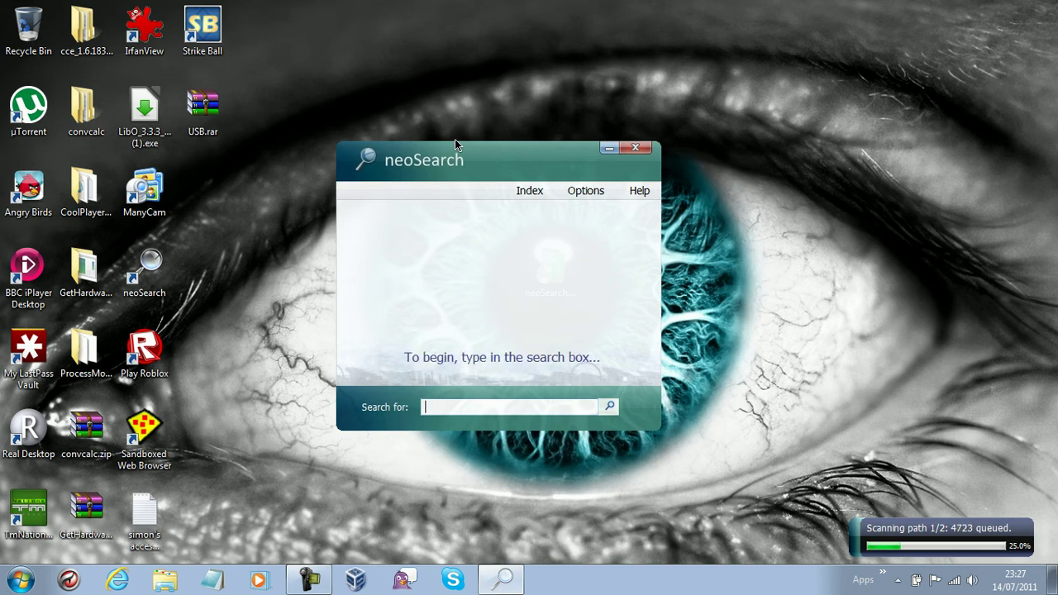
pyautogui.moveTo(448, 176); pyautogui.dragTo(469, 116)
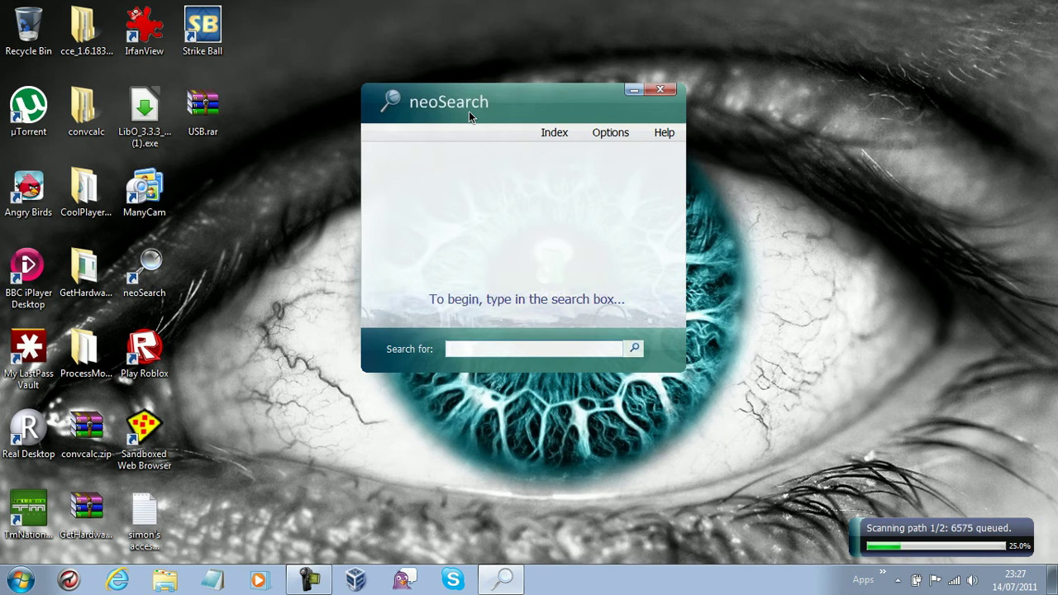
pyautogui.moveTo(468, 111); pyautogui.dragTo(558, 99)
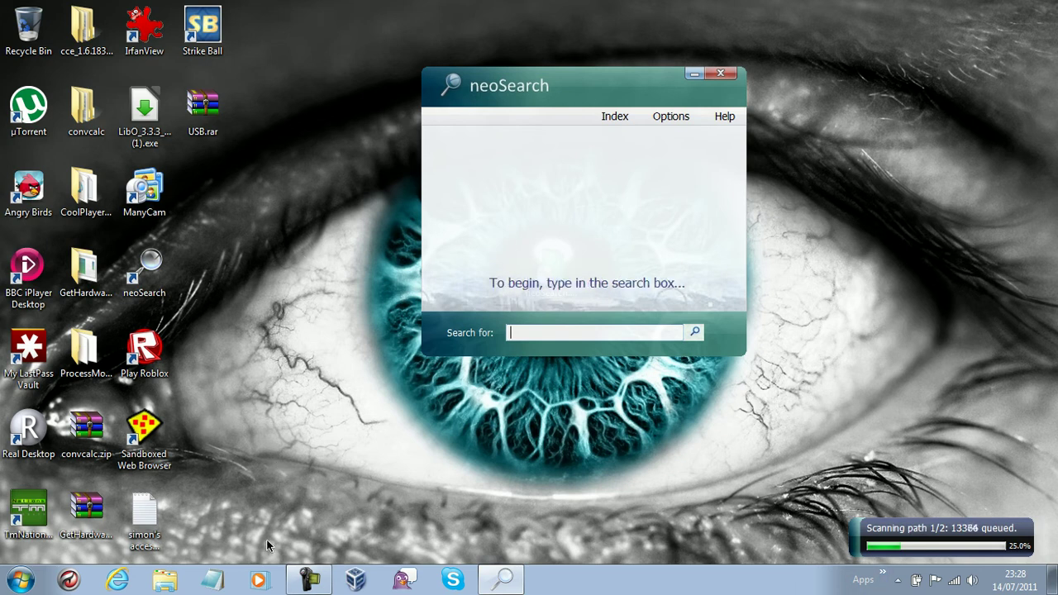
pyautogui.click(308, 580)
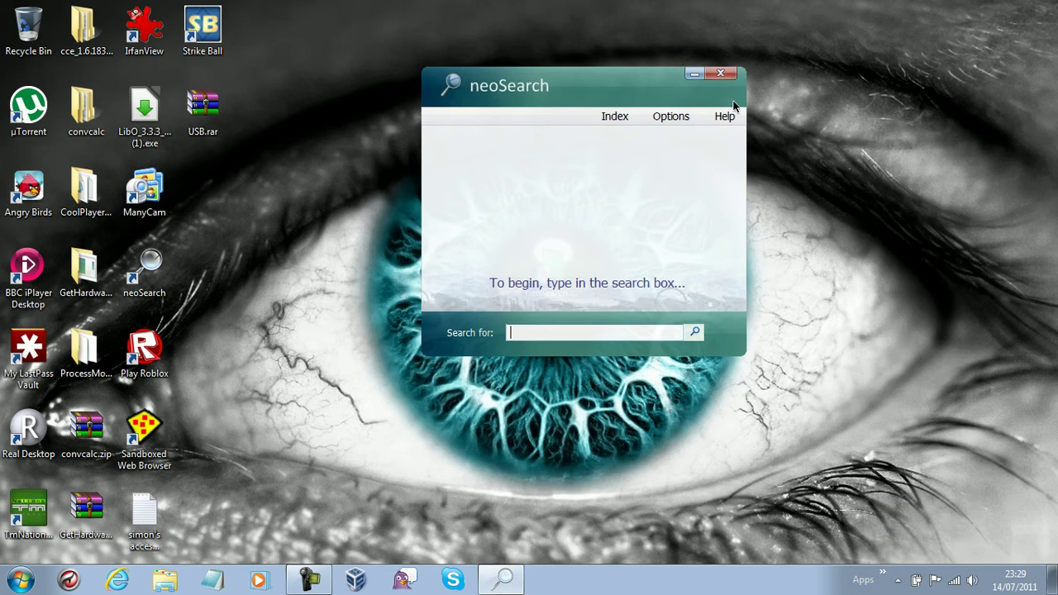
# View neoSearch's help and version 2.35 information, then close it.
pyautogui.moveTo(543, 84); pyautogui.dragTo(394, 54)
pyautogui.click(576, 85)
pyautogui.moveTo(467, 194); pyautogui.dragTo(417, 147)
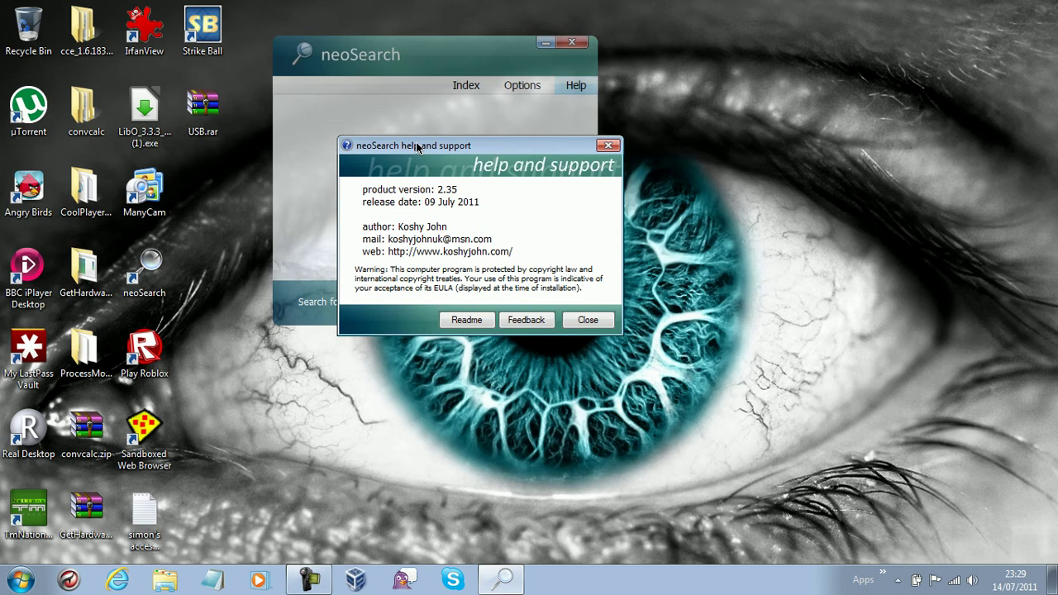
pyautogui.click(586, 319)
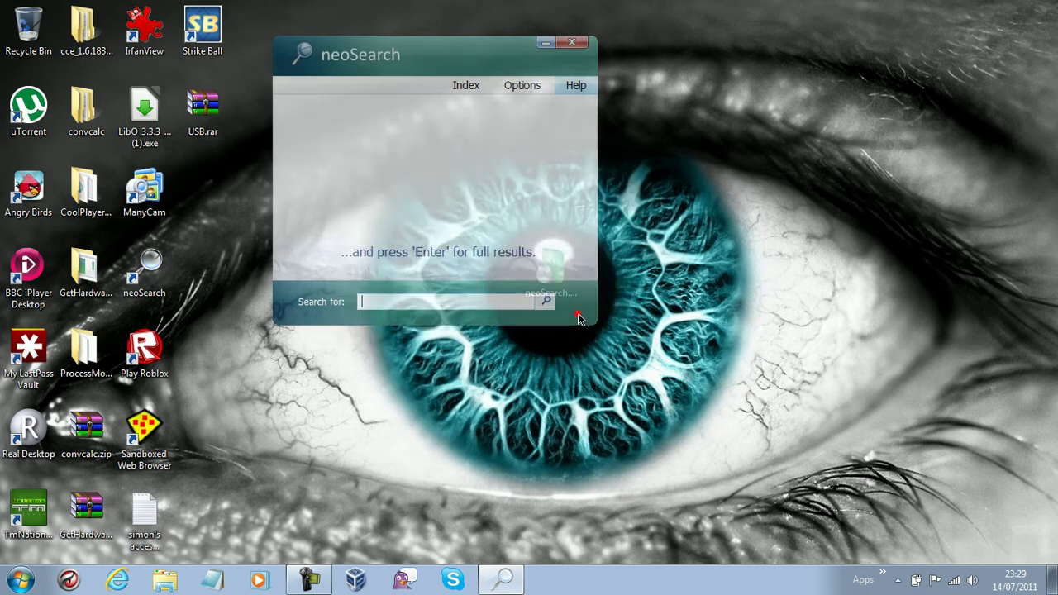
# Check the Include, Exclude and Index tabs: drives C: and D:, no exclusions, manual reindexing.
pyautogui.click(521, 86)
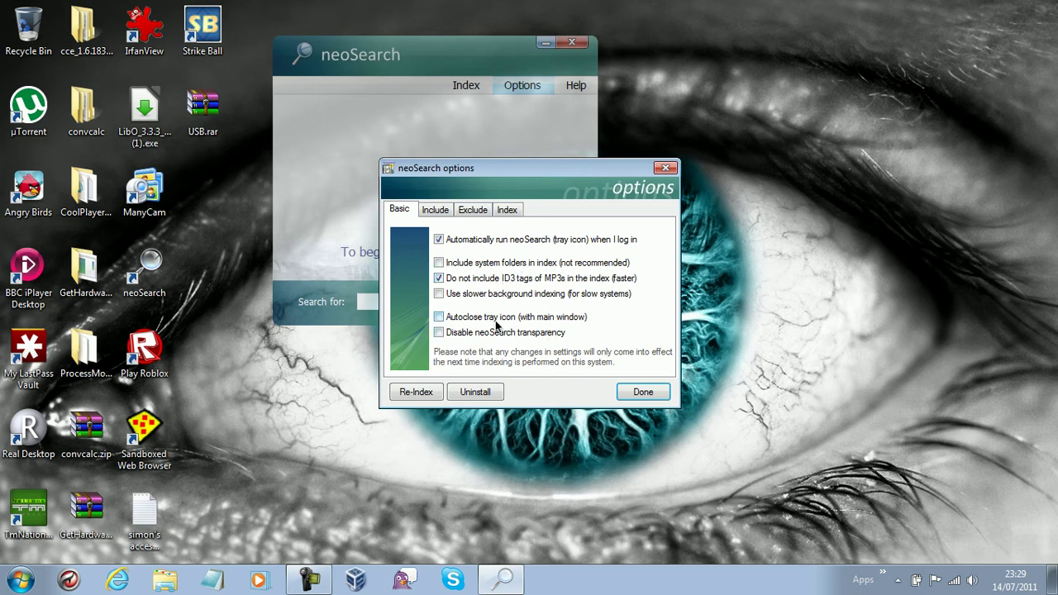
pyautogui.click(436, 210)
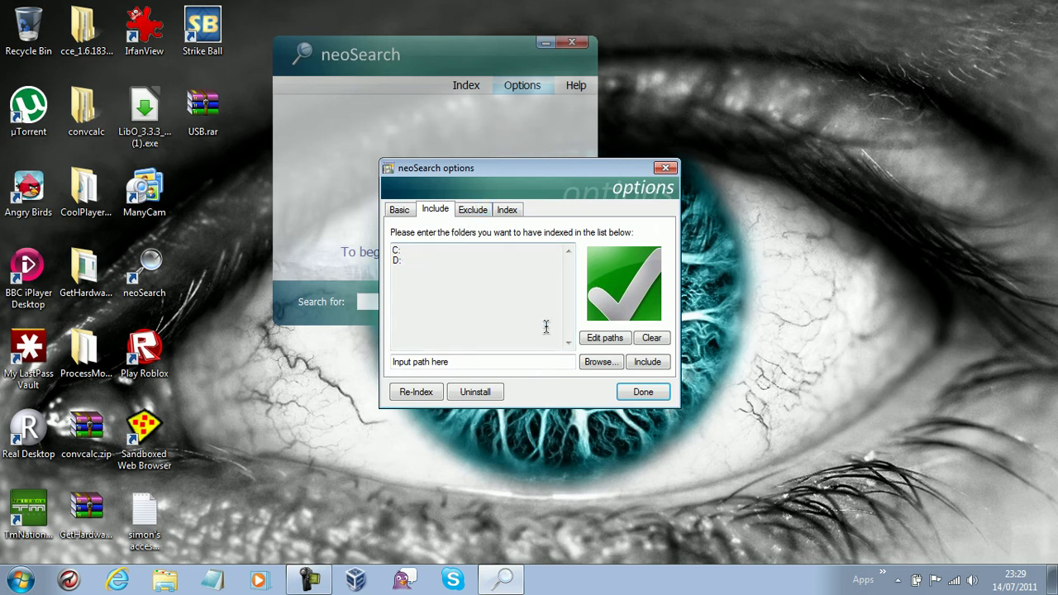
pyautogui.click(491, 214)
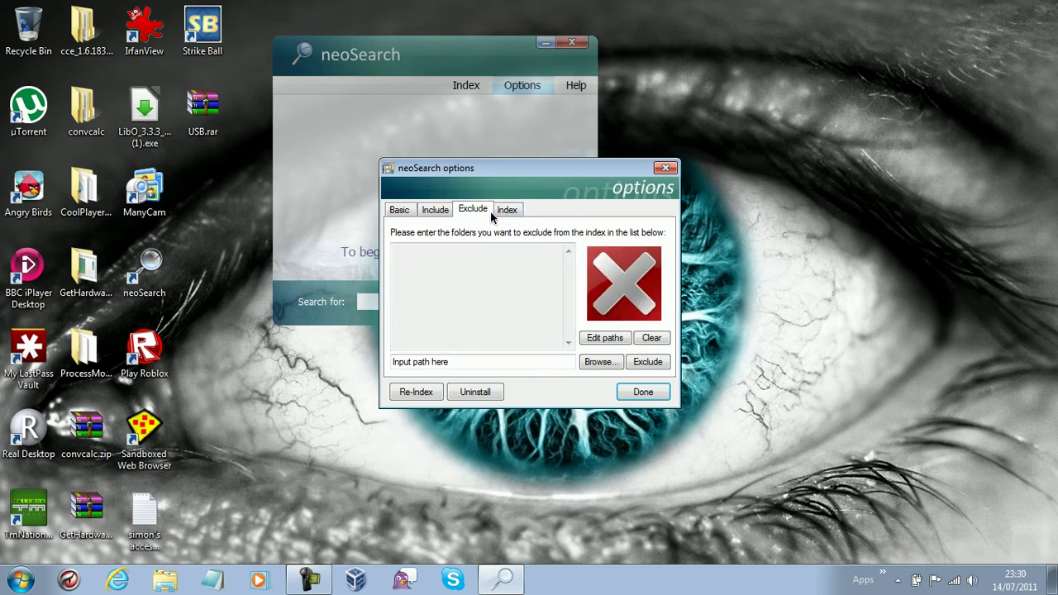
pyautogui.click(490, 211)
pyautogui.moveTo(461, 175); pyautogui.dragTo(427, 132)
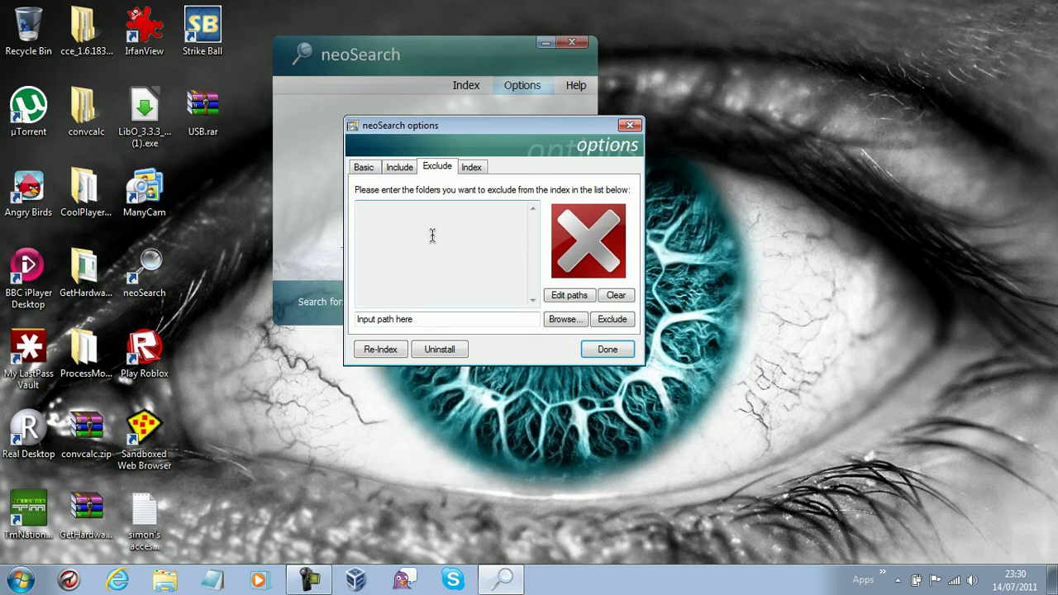
pyautogui.click(477, 168)
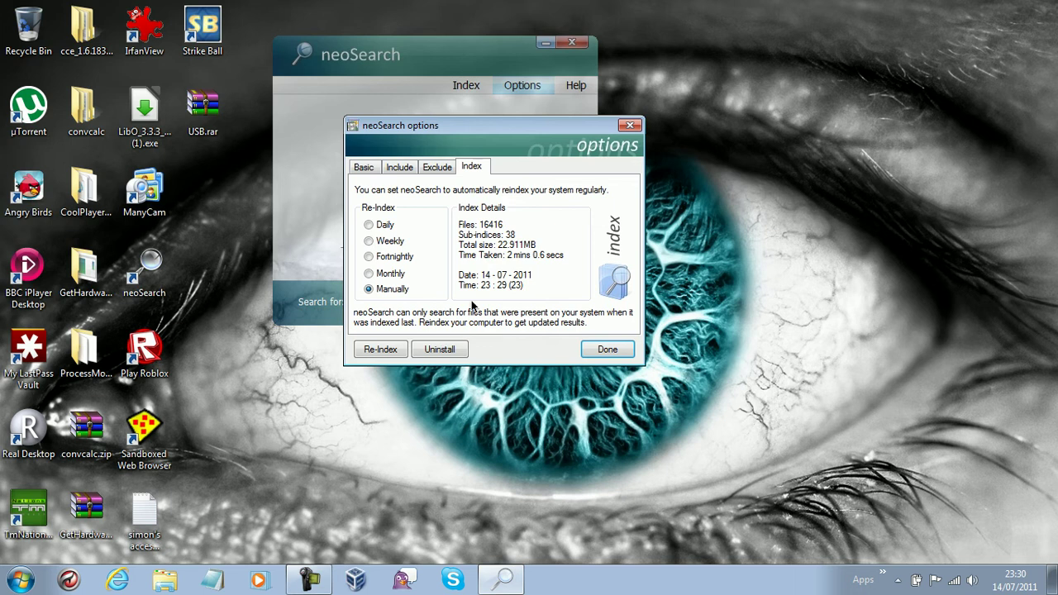
# Return the options dialog to its Basic tab and close it with Done.
pyautogui.moveTo(428, 125); pyautogui.dragTo(403, 80)
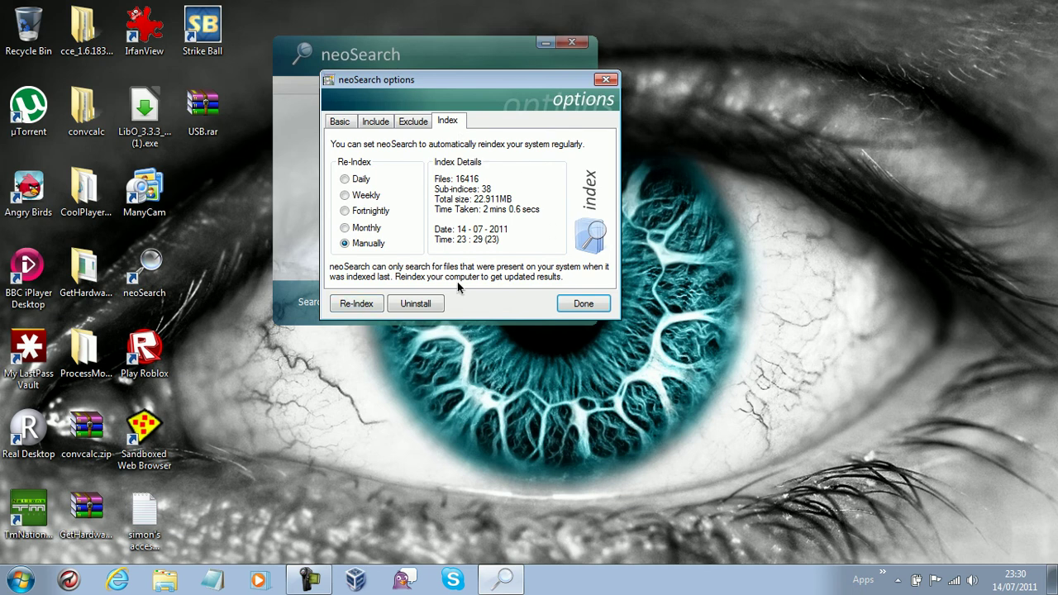
pyautogui.click(340, 121)
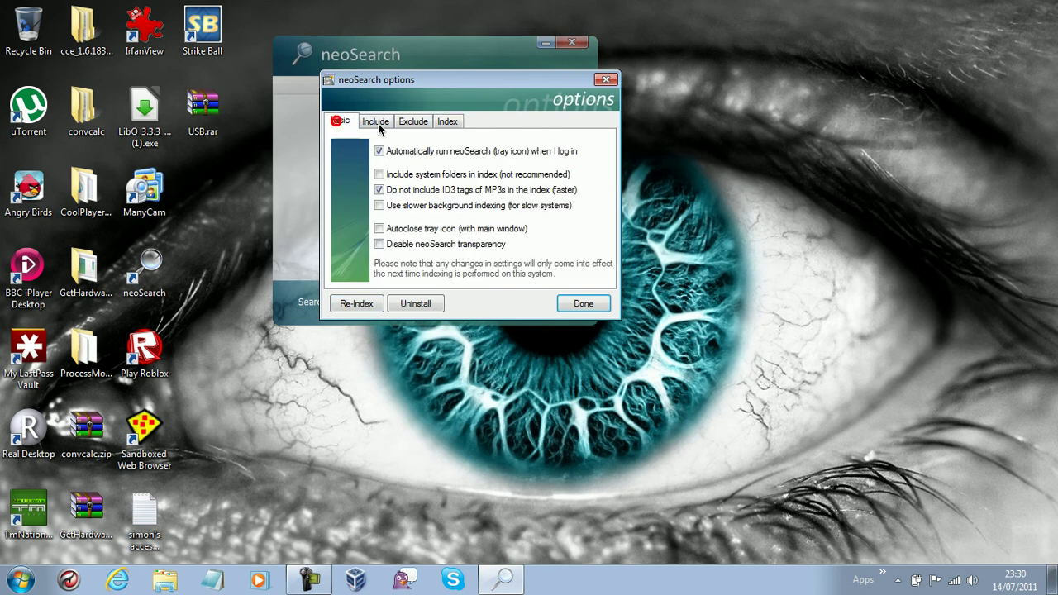
pyautogui.click(595, 303)
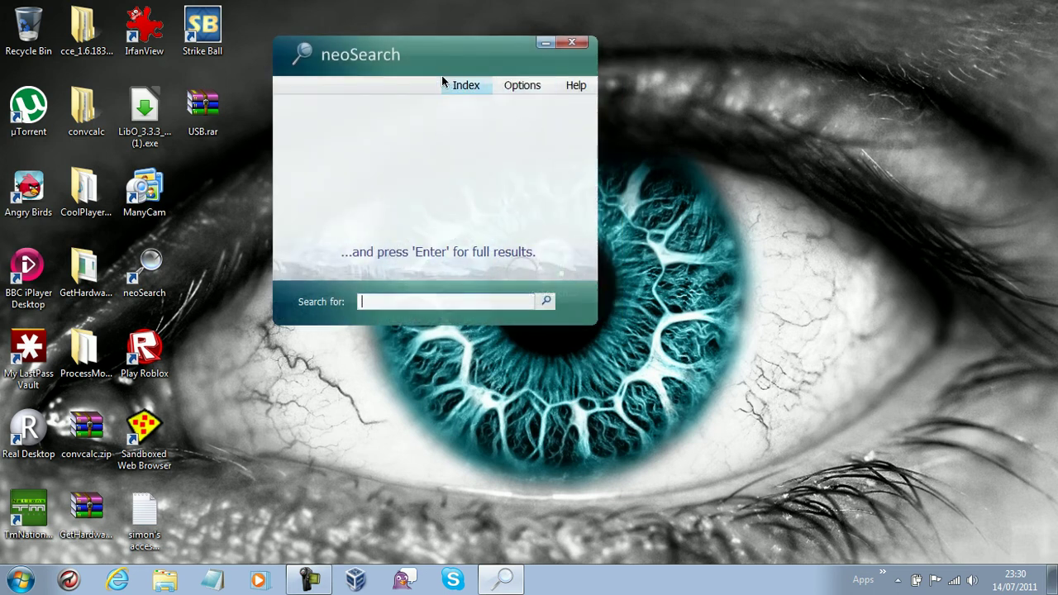
pyautogui.moveTo(409, 65); pyautogui.dragTo(436, 58)
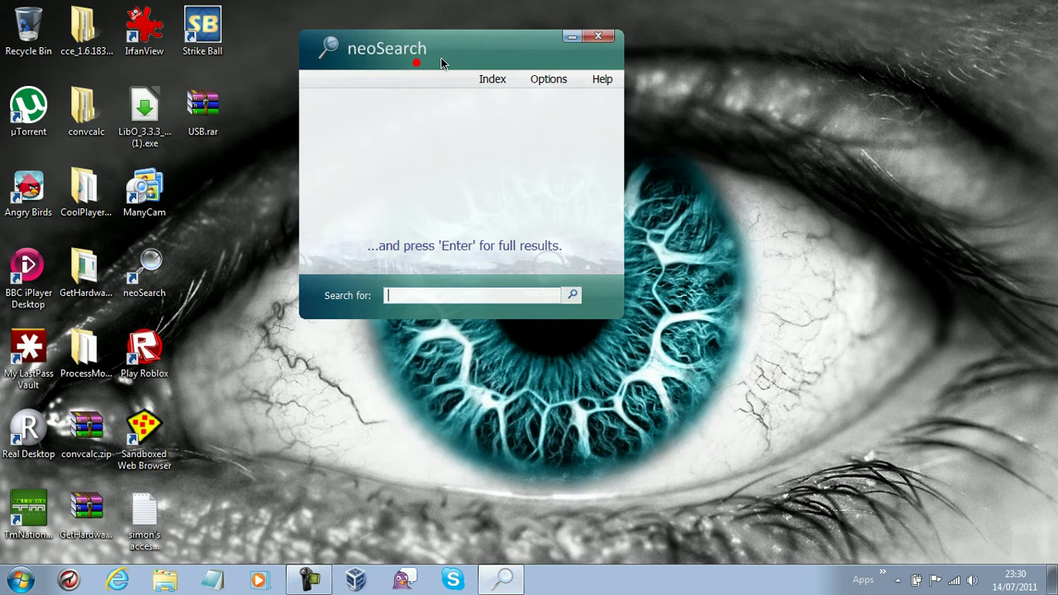
pyautogui.click(600, 38)
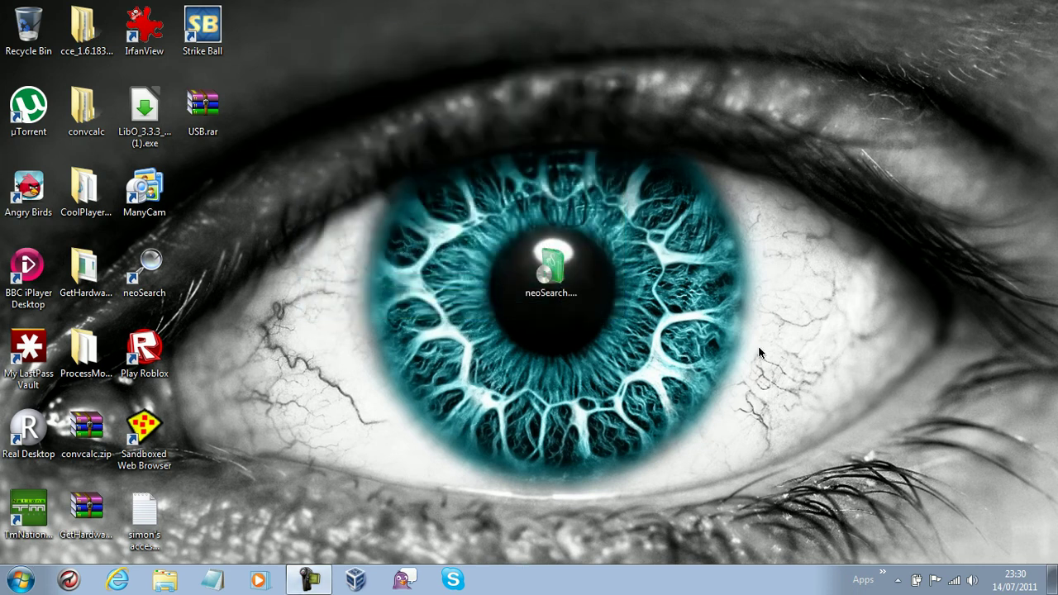
pyautogui.click(898, 580)
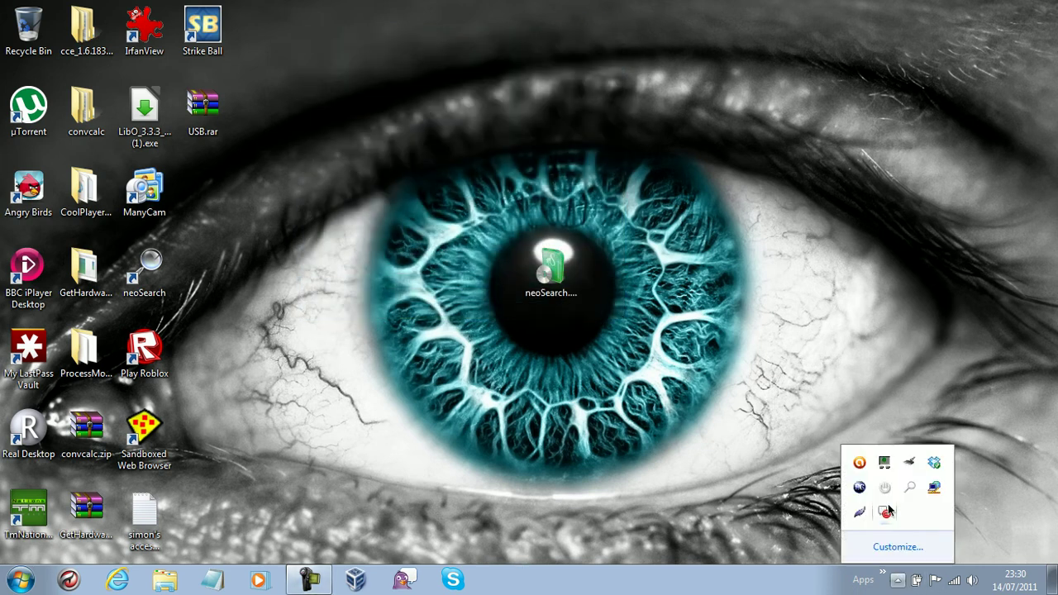
pyautogui.rightClick(911, 488)
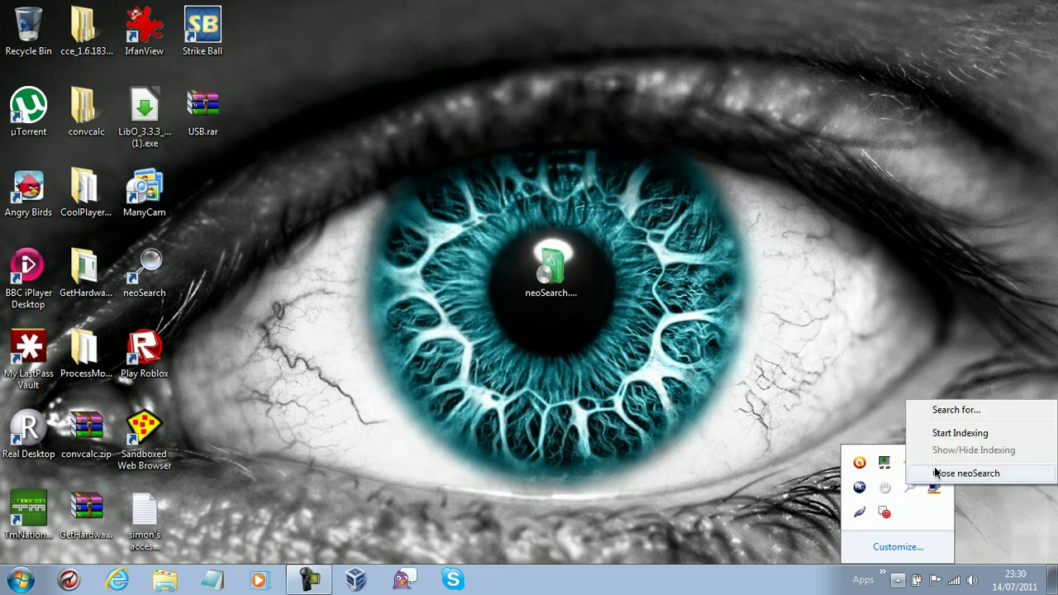
pyautogui.click(968, 407)
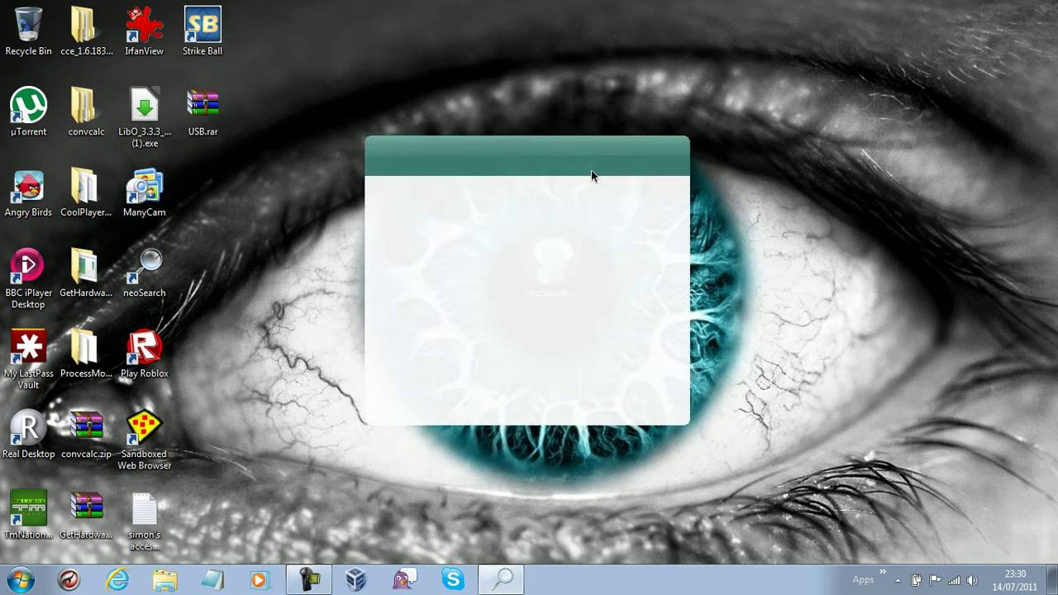
pyautogui.moveTo(524, 155); pyautogui.dragTo(393, 144)
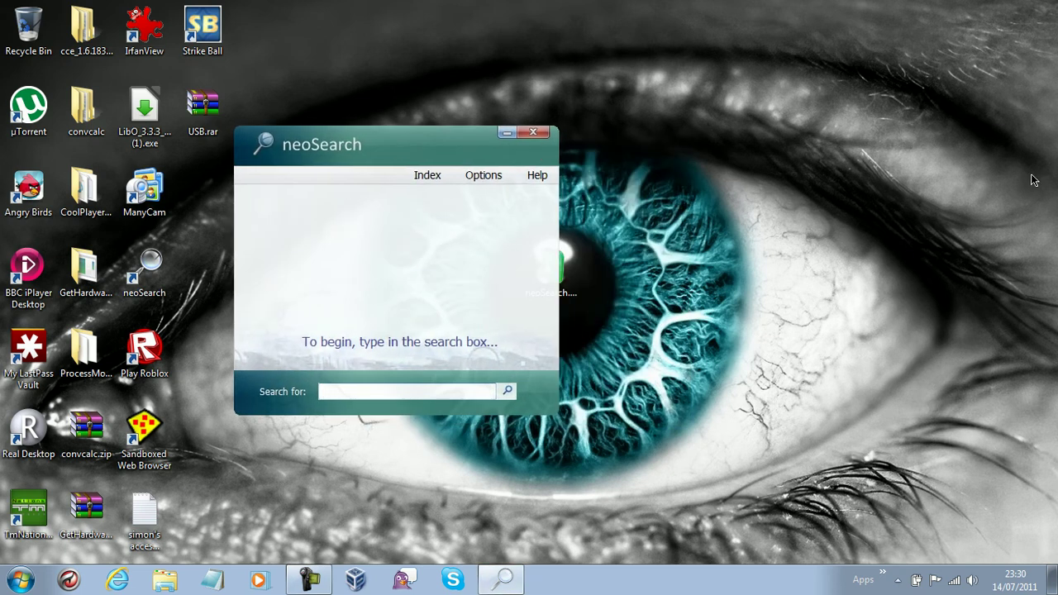
# Search for 'ubuntu' and view the 'ubuntu password.txt' result in Notepad, then close it.
pyautogui.write('ubuntu')
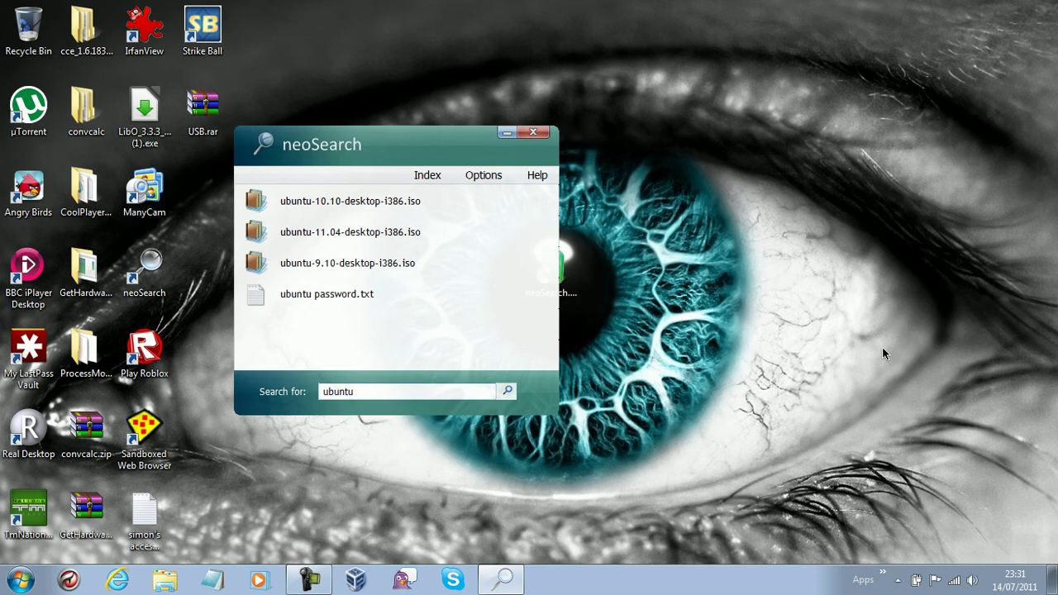
pyautogui.doubleClick(334, 296)
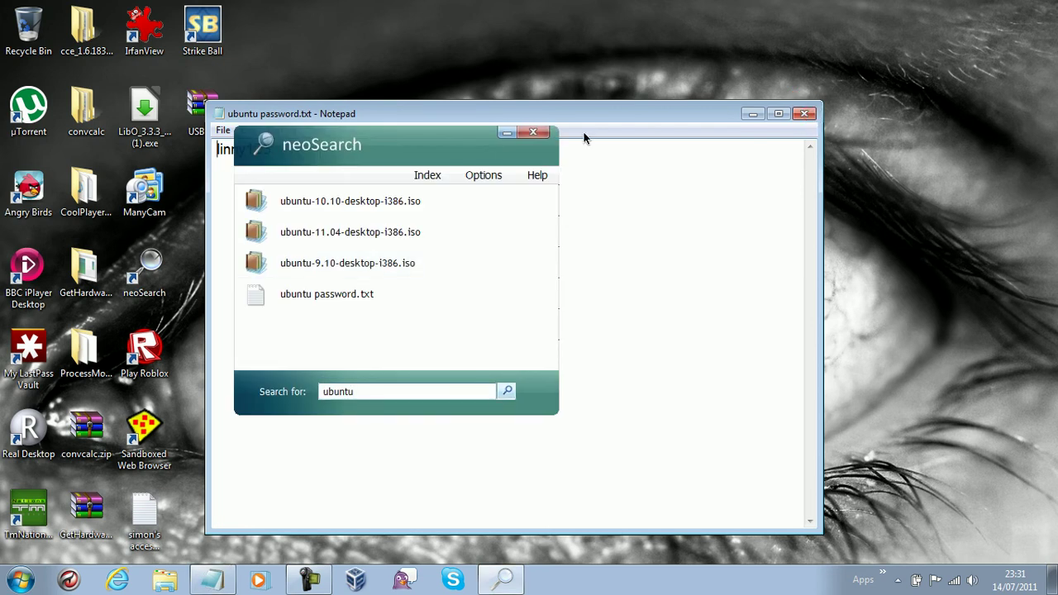
pyautogui.click(803, 113)
# Move the search window to the upper right and erase the 'ubuntu' query.
pyautogui.moveTo(369, 144); pyautogui.dragTo(690, 78)
pyautogui.doubleClick(700, 315)
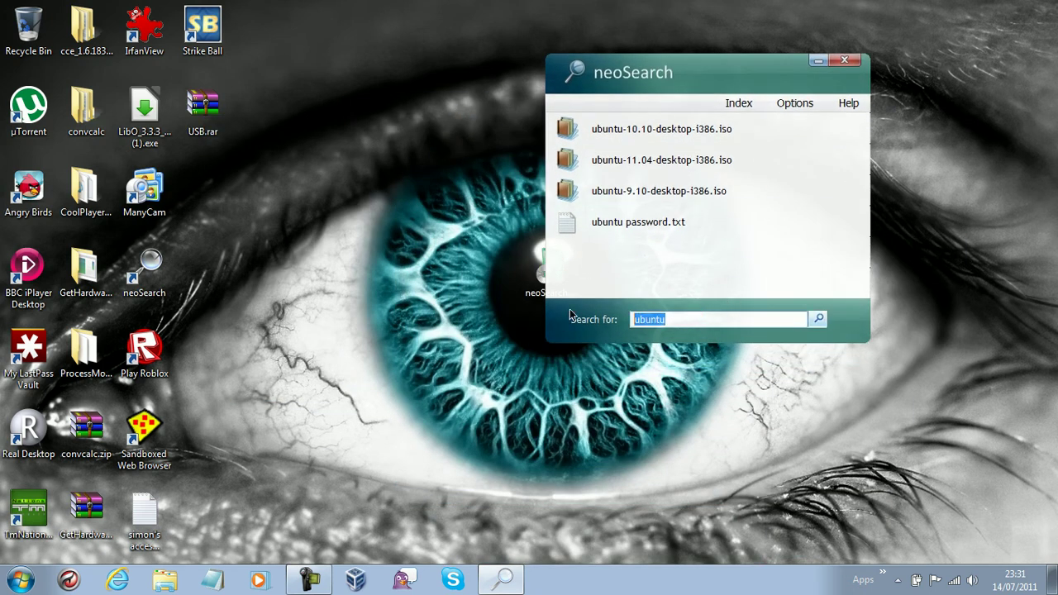
pyautogui.press('BackSpace')
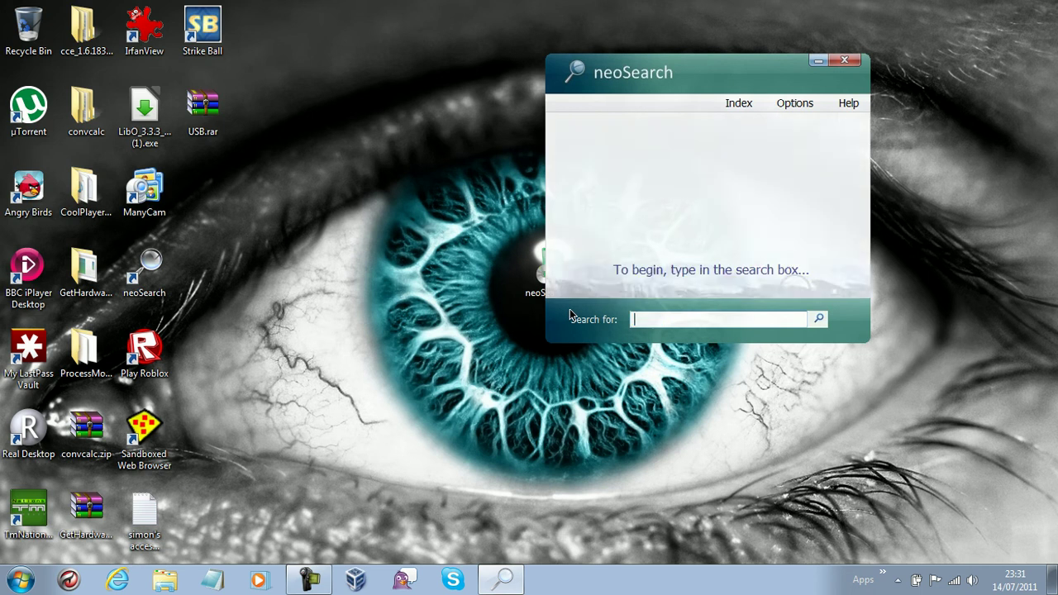
# Search 'drivers', check the UBCD4Win drivers and Drivers folders, then open 'Drivers are handled by BTS now.txt'.
pyautogui.write('drivers')
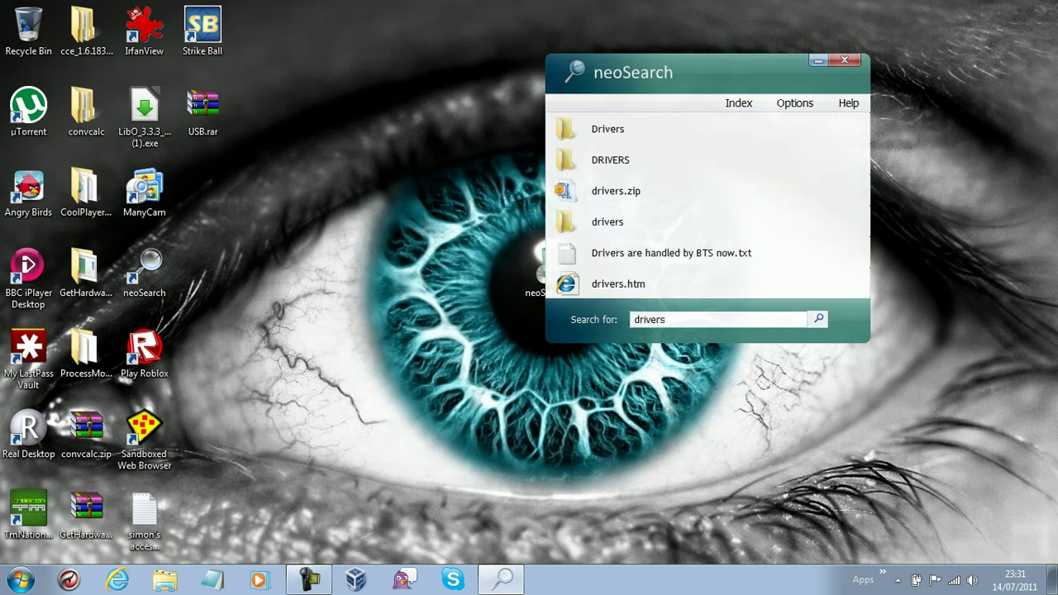
pyautogui.doubleClick(728, 231)
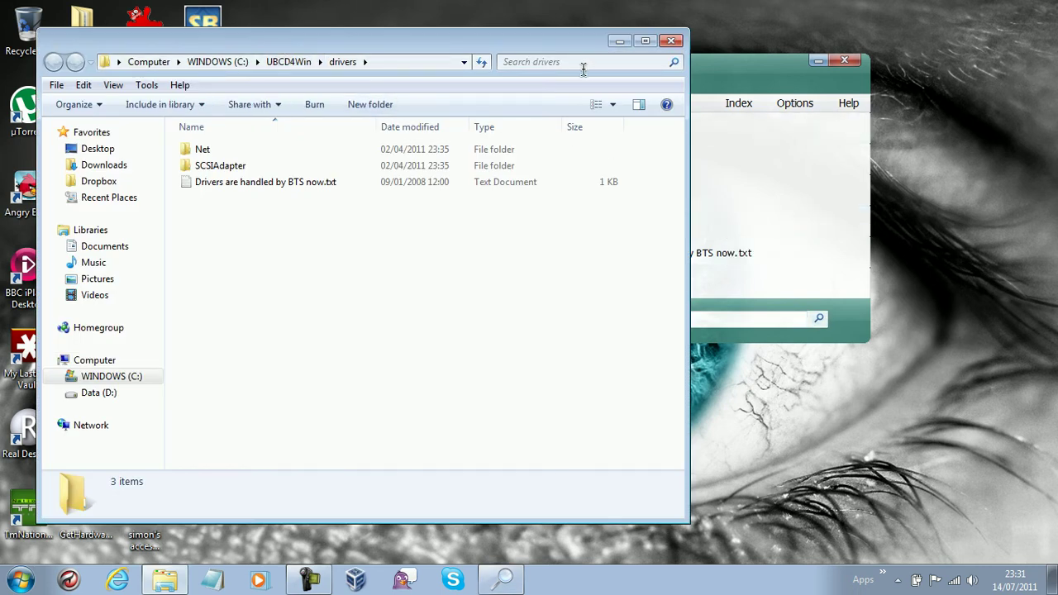
pyautogui.click(670, 41)
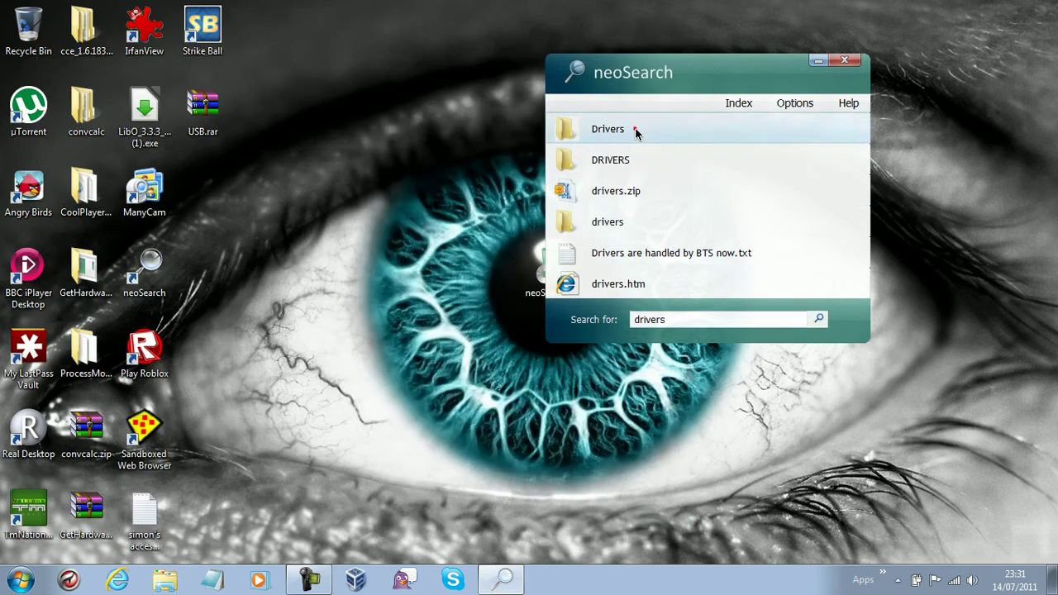
pyautogui.doubleClick(635, 132)
pyautogui.click(671, 41)
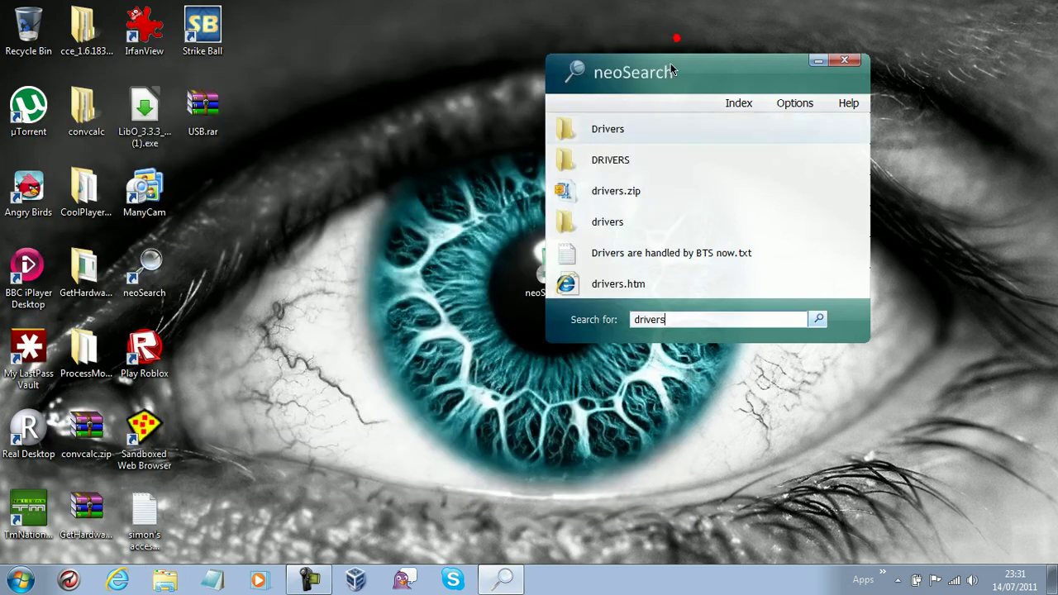
pyautogui.moveTo(606, 177)
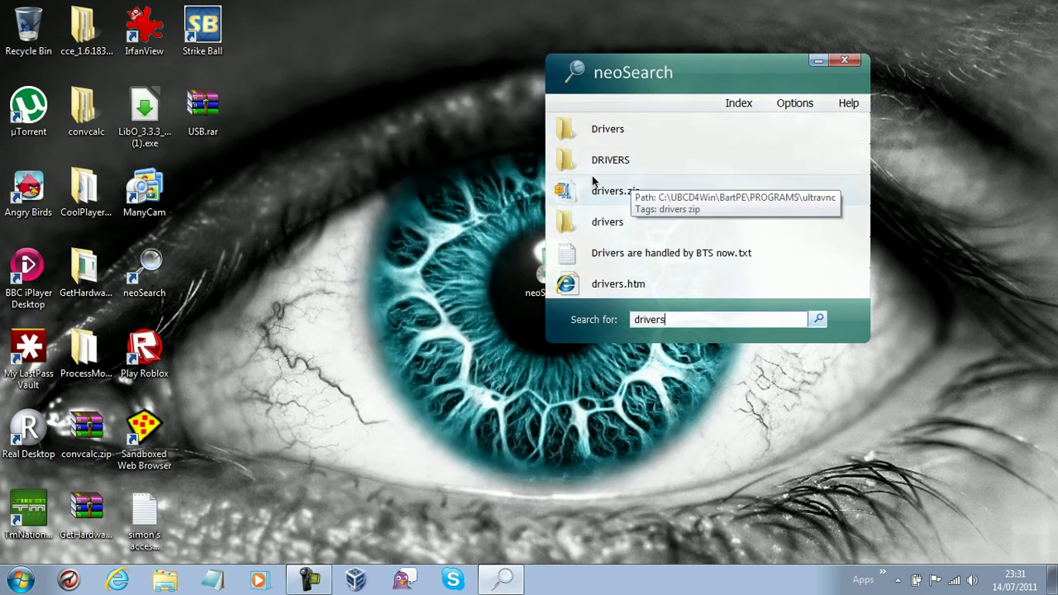
pyautogui.doubleClick(614, 262)
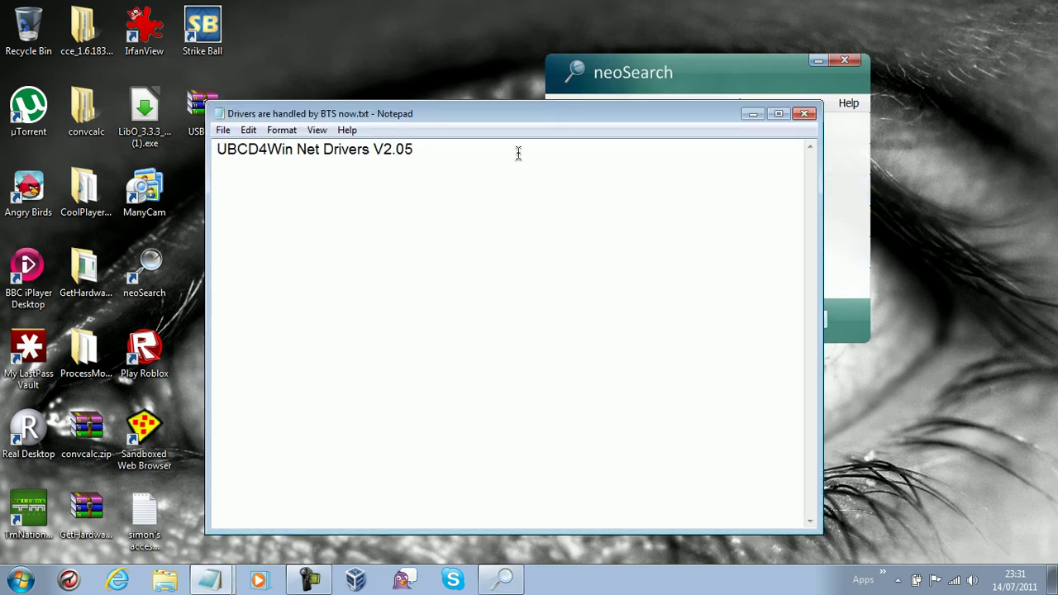